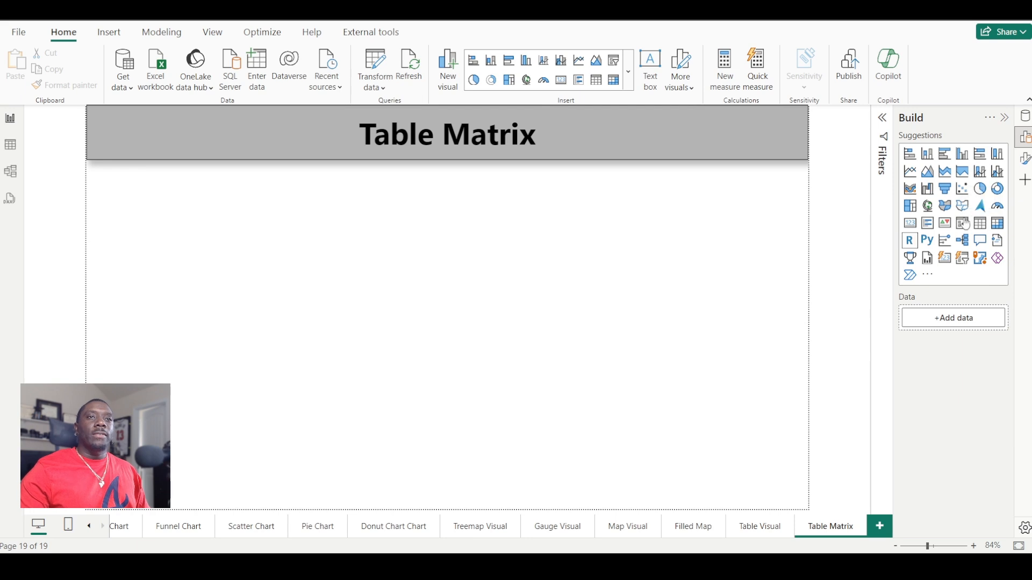
Insert a matrix visual and resize it to fill most of the blank page area below the title banner
left_click(997, 224)
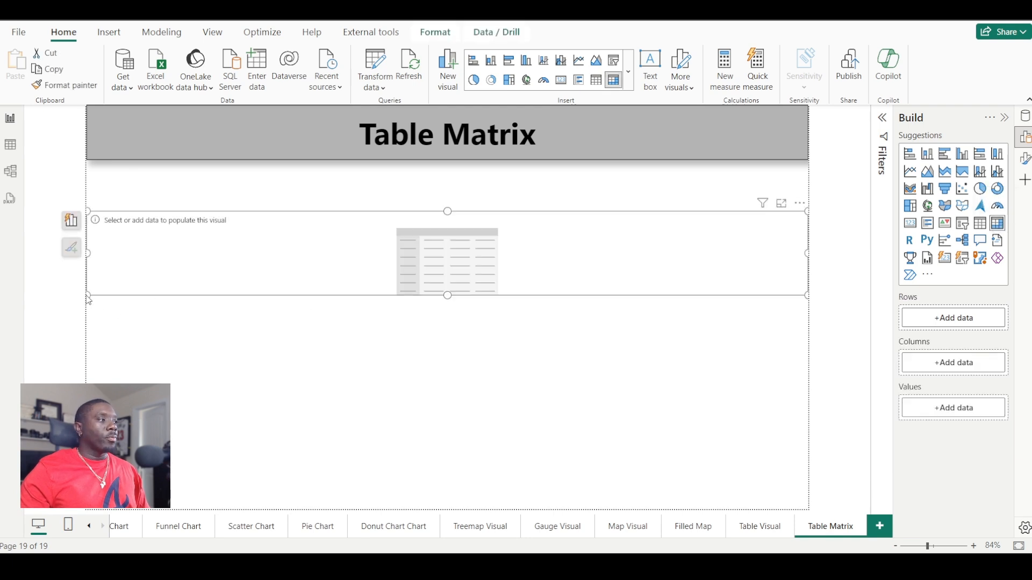
left_click_drag(89, 296, 226, 492)
left_click_drag(509, 428, 496, 426)
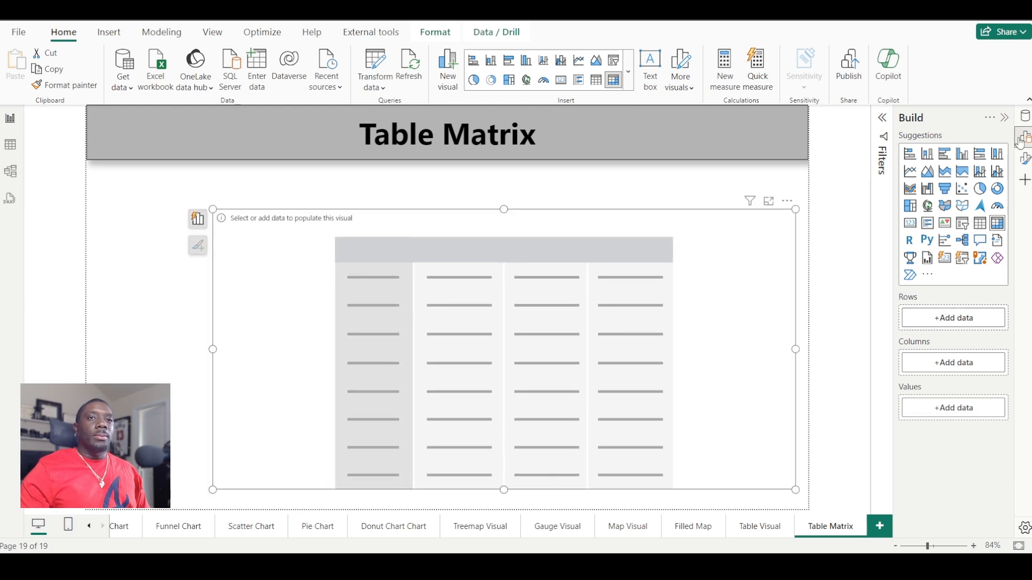
Show the Table1 fields and add Region to the rows of the matrix
left_click(1024, 116)
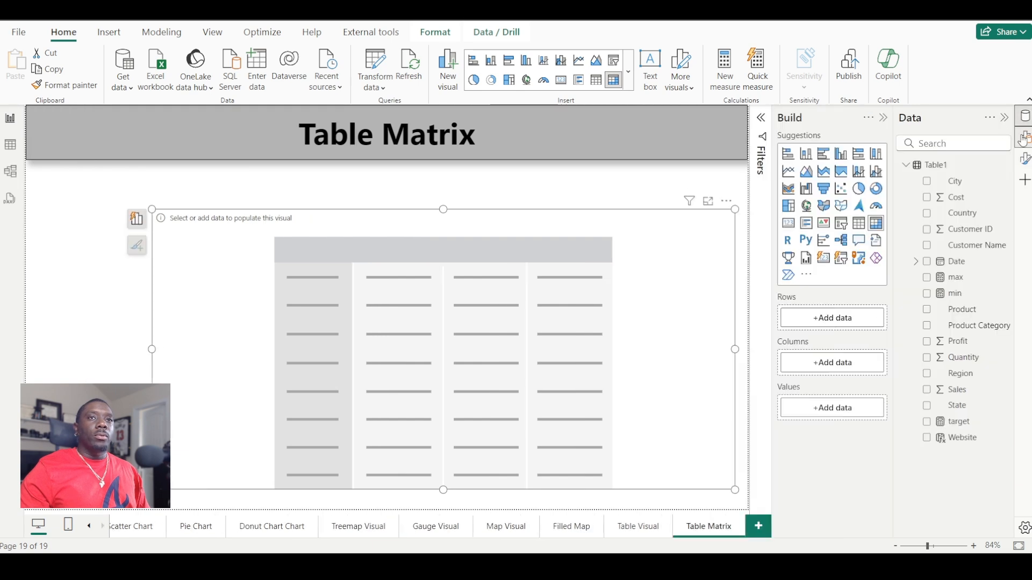
left_click(1025, 138)
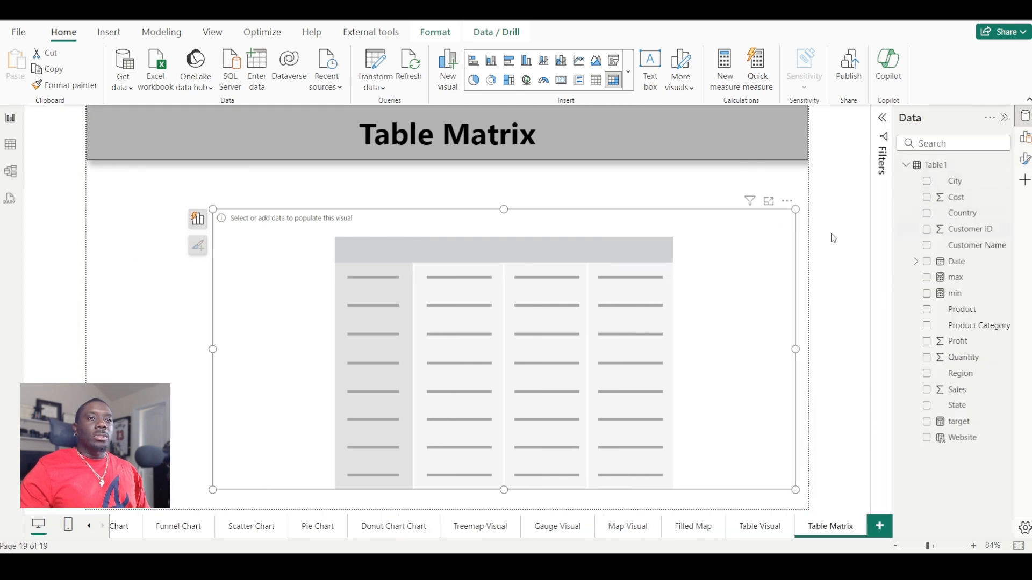
left_click(197, 218)
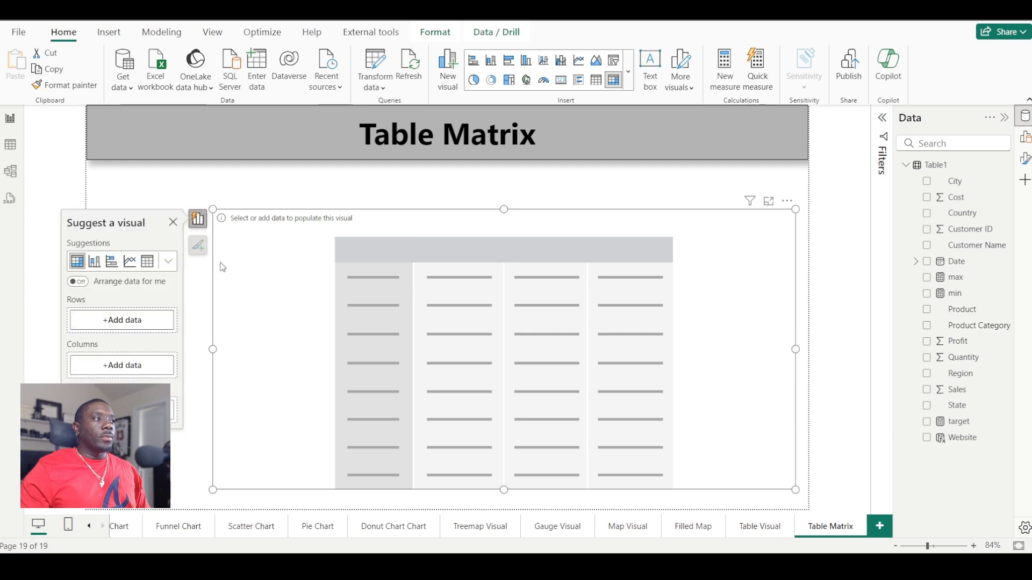
left_click(124, 326)
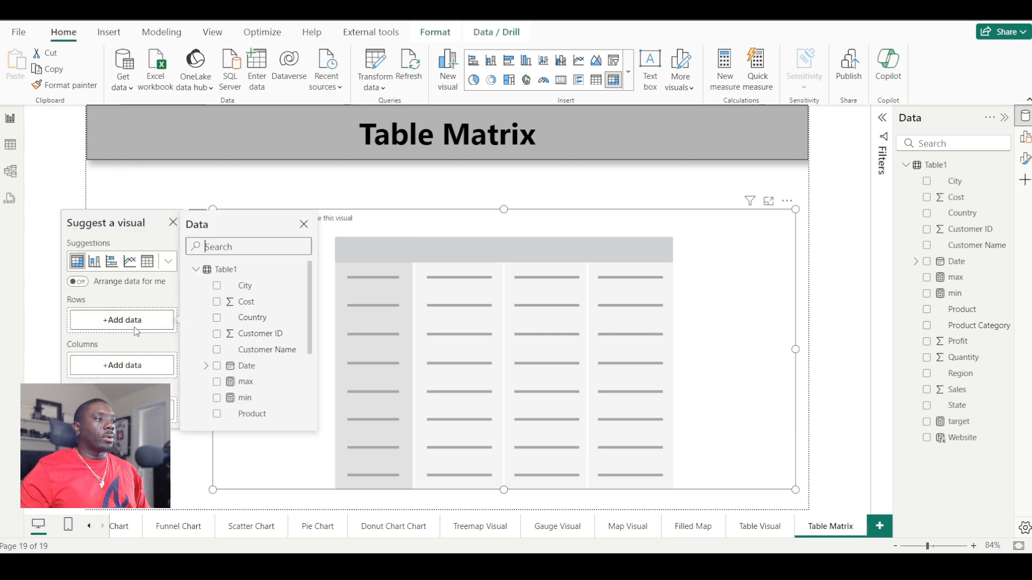
scroll(253, 368, "down", 3)
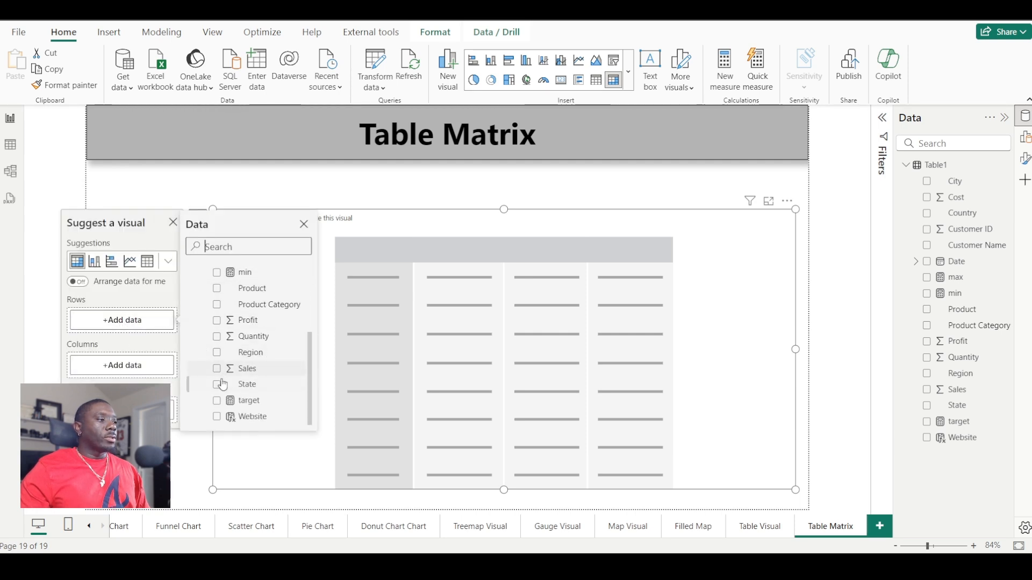
left_click(218, 354)
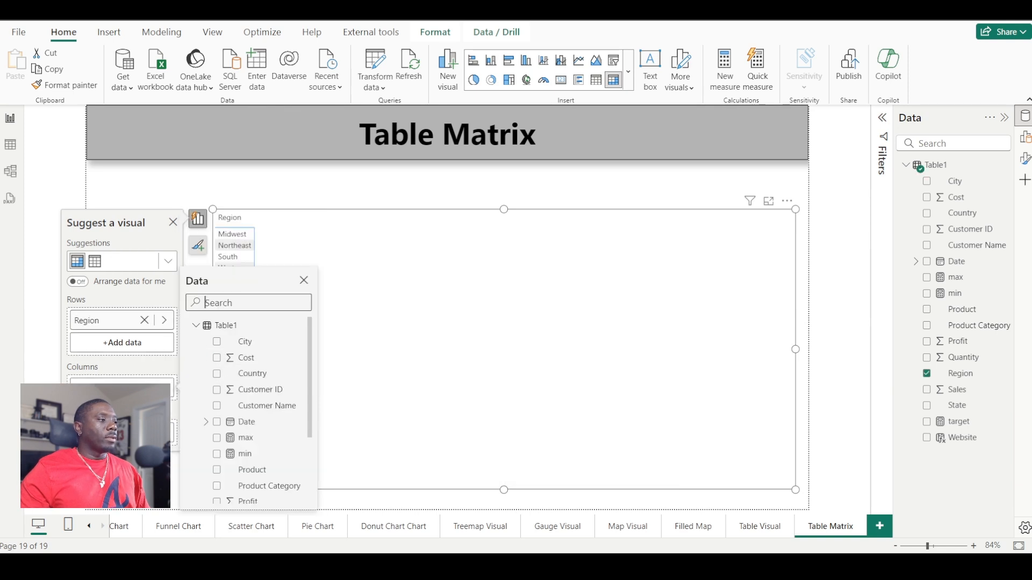
Add Product Category to the columns of the matrix
scroll(240, 397, "down", 3)
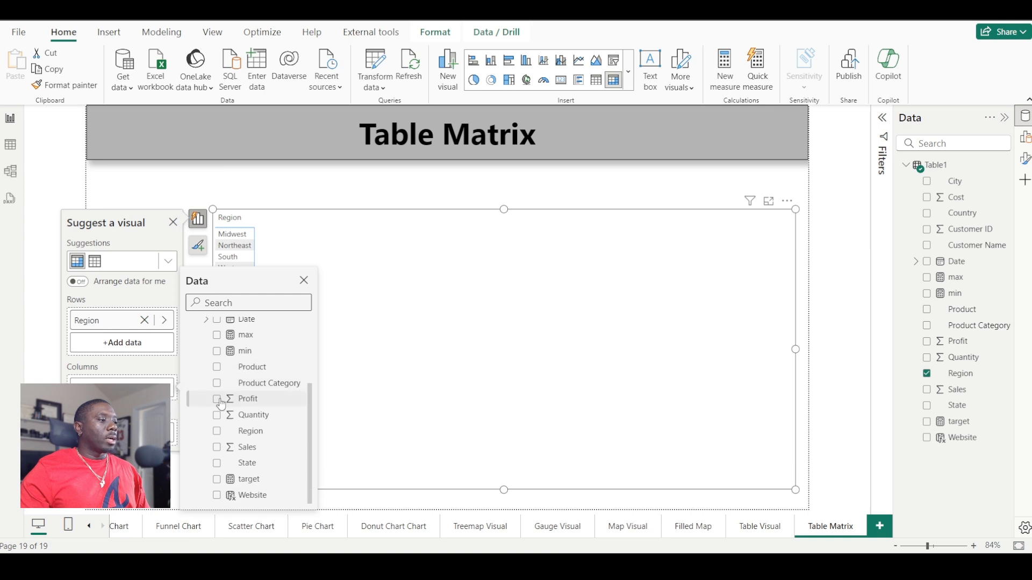
scroll(223, 404, "up", 3)
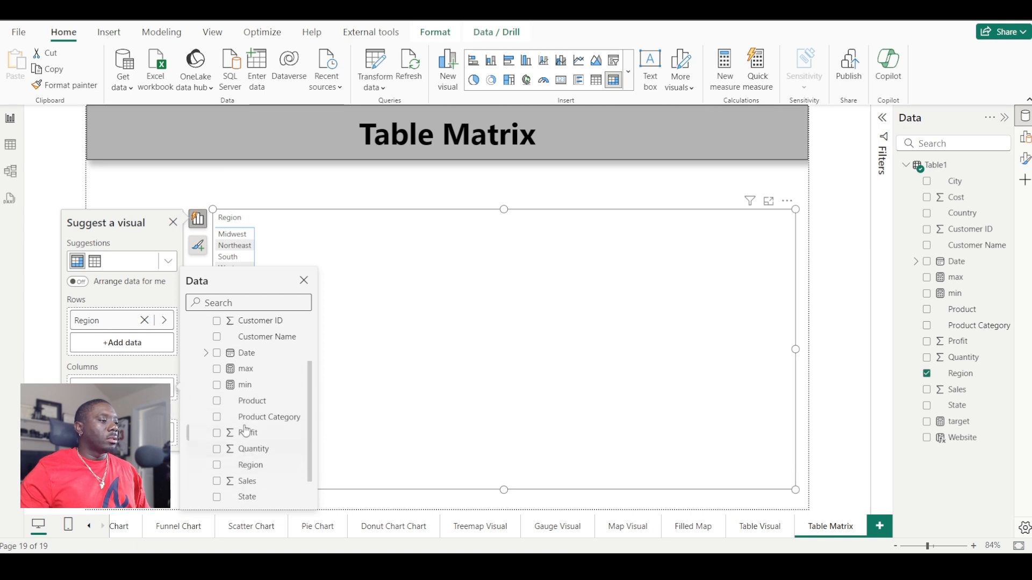
scroll(221, 433, "down", 2)
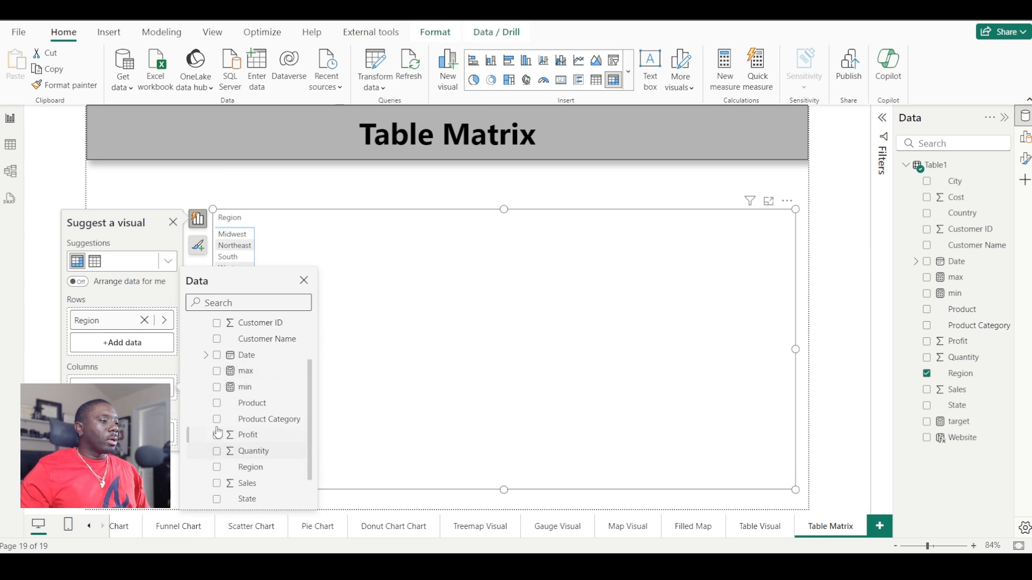
left_click(217, 420)
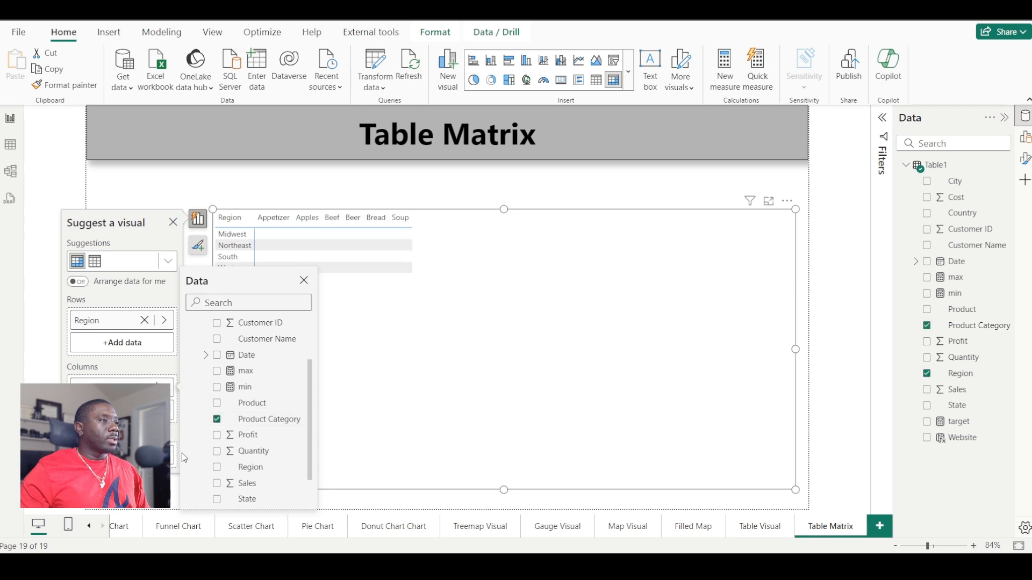
Add Sales to the values of the matrix and finish building the visual
left_click(122, 454)
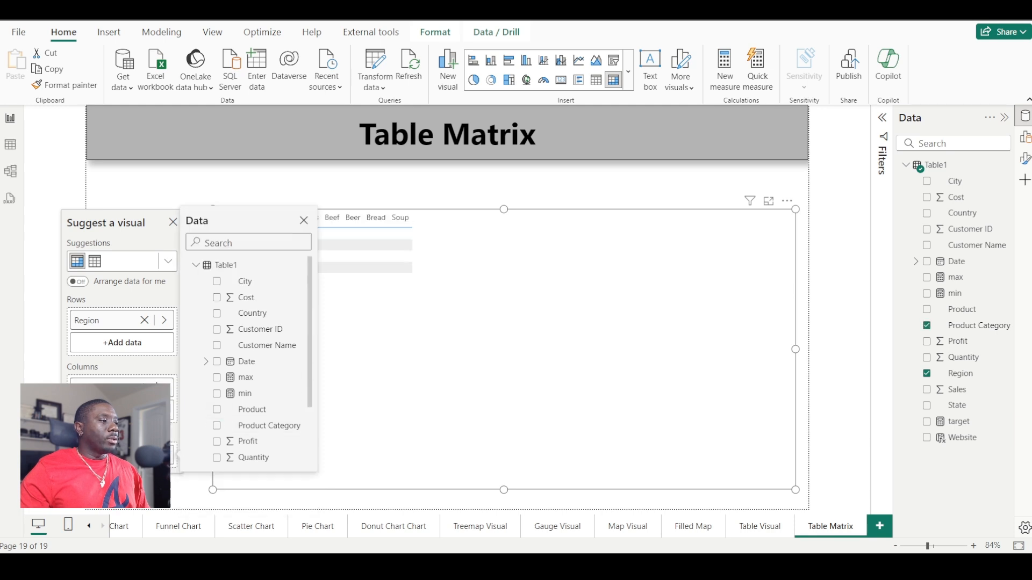
scroll(231, 420, "down", 2)
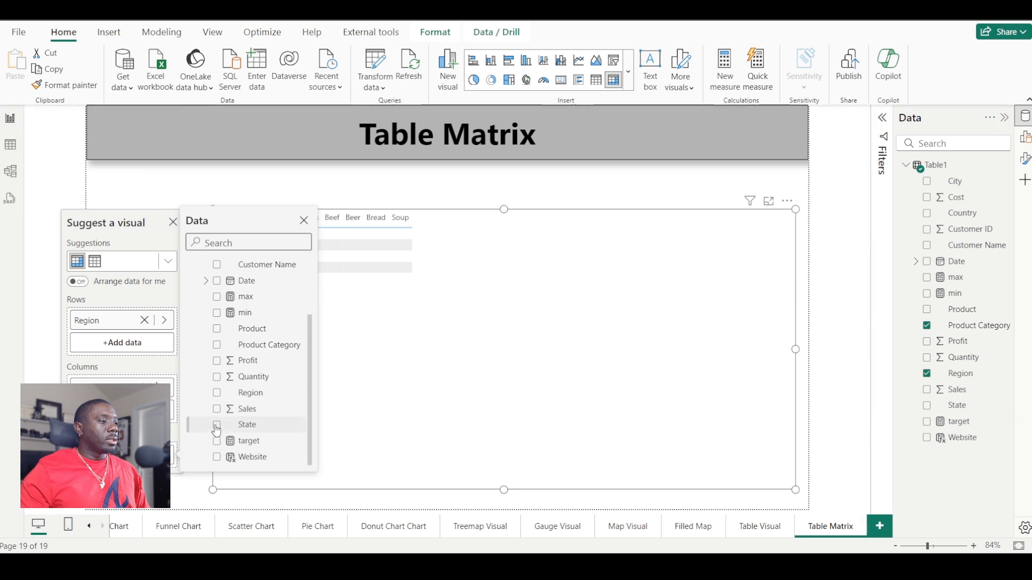
left_click(217, 410)
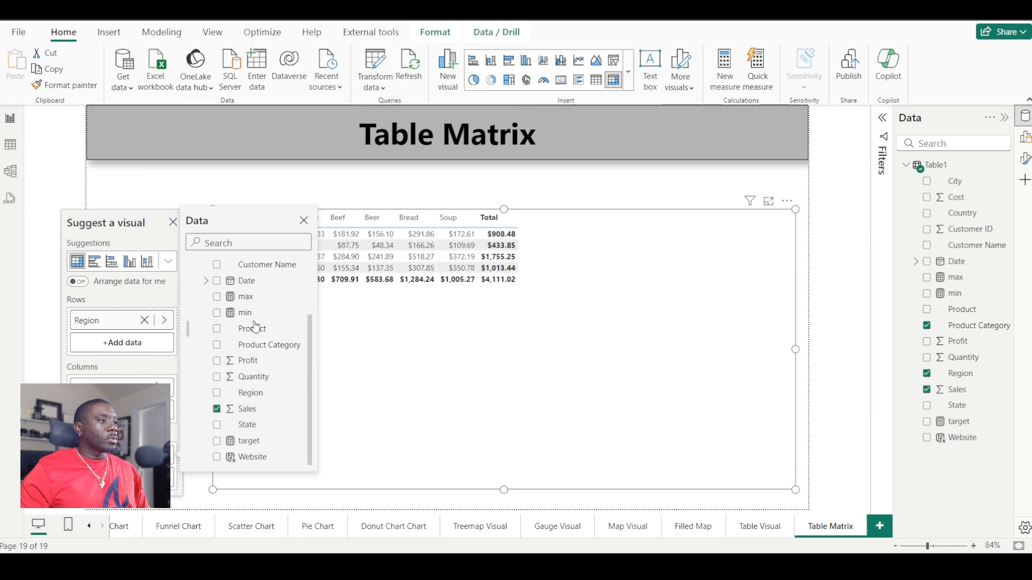
left_click(172, 222)
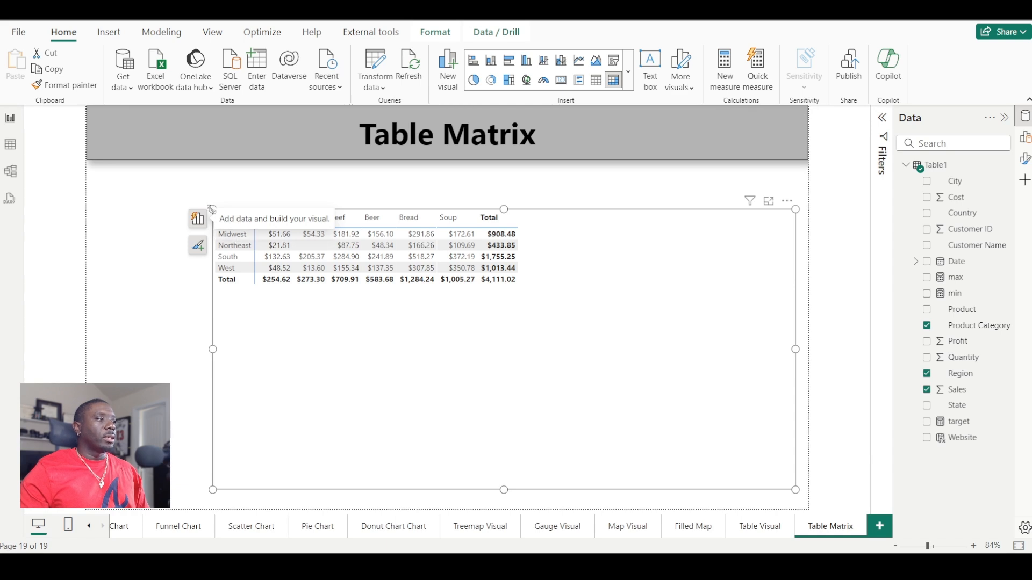
Shrink the matrix visual closer around its data, to about 581 wide and 232 high
left_click_drag(211, 209, 383, 288)
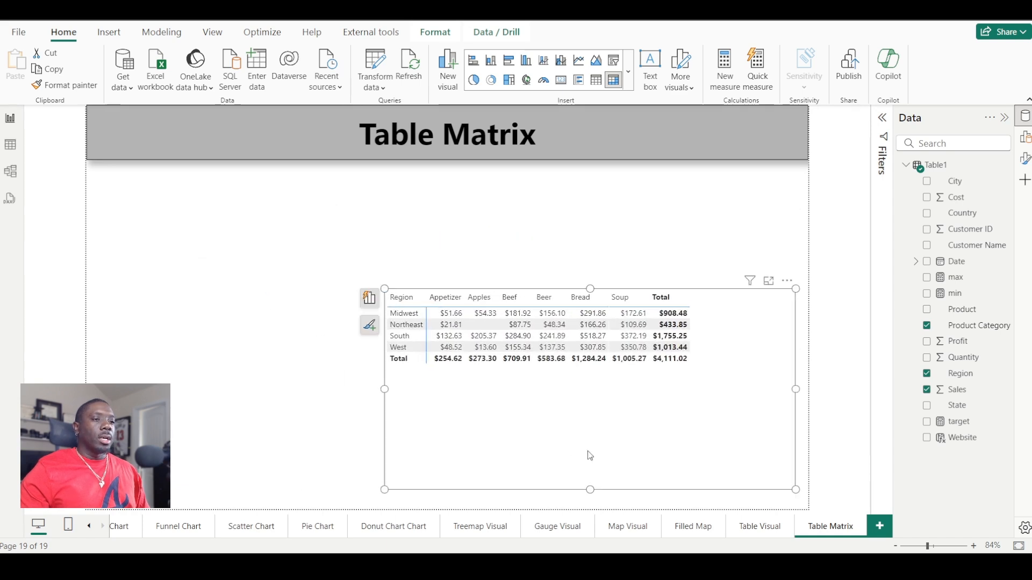
left_click_drag(796, 491, 712, 406)
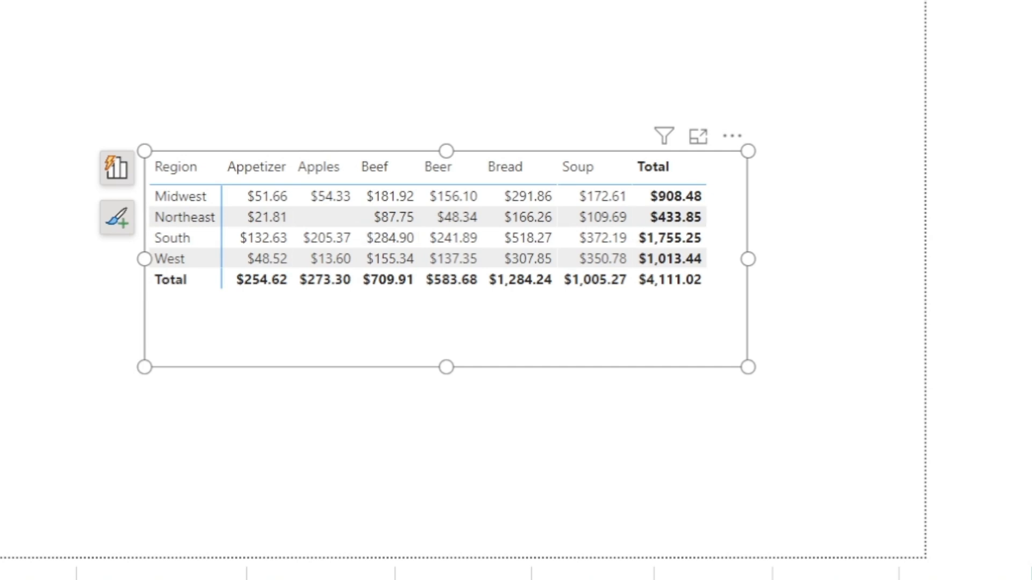
left_click_drag(446, 151, 446, 129)
Enlarge the page view to 180% around the matrix and examine its sales by region and product category
scroll(446, 247, "up", 1)
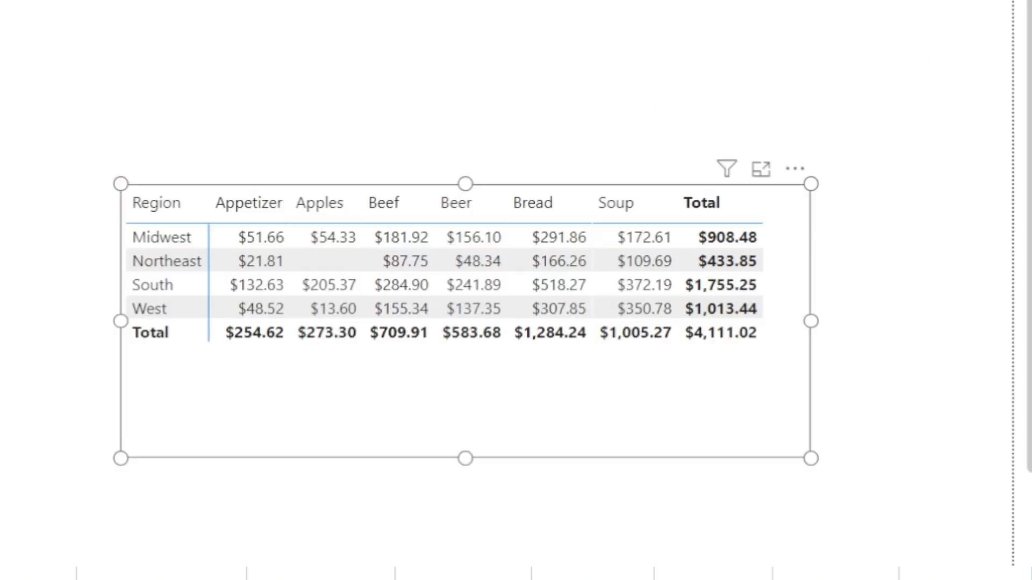
scroll(989, 425, "down", 2)
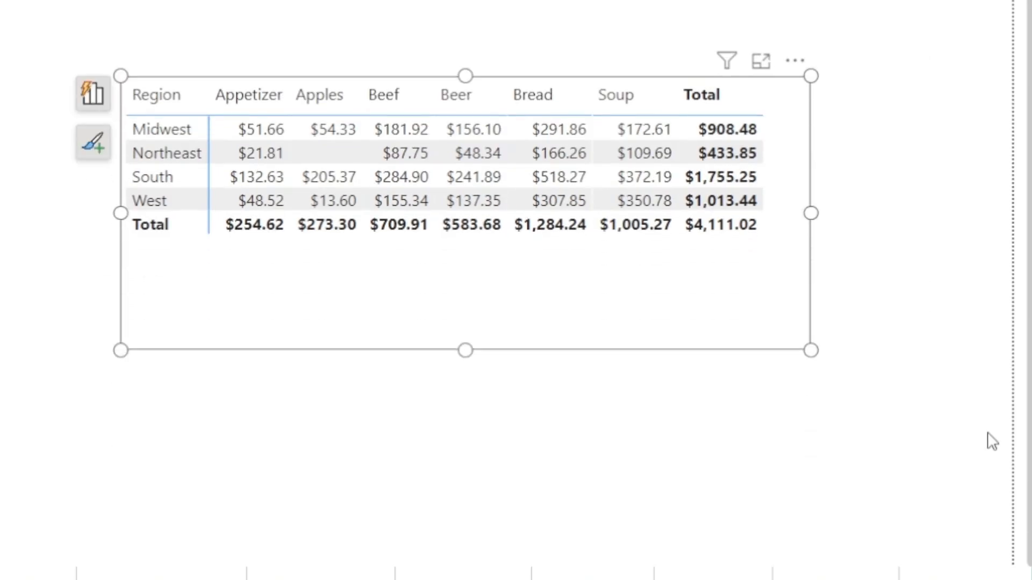
left_click(948, 546)
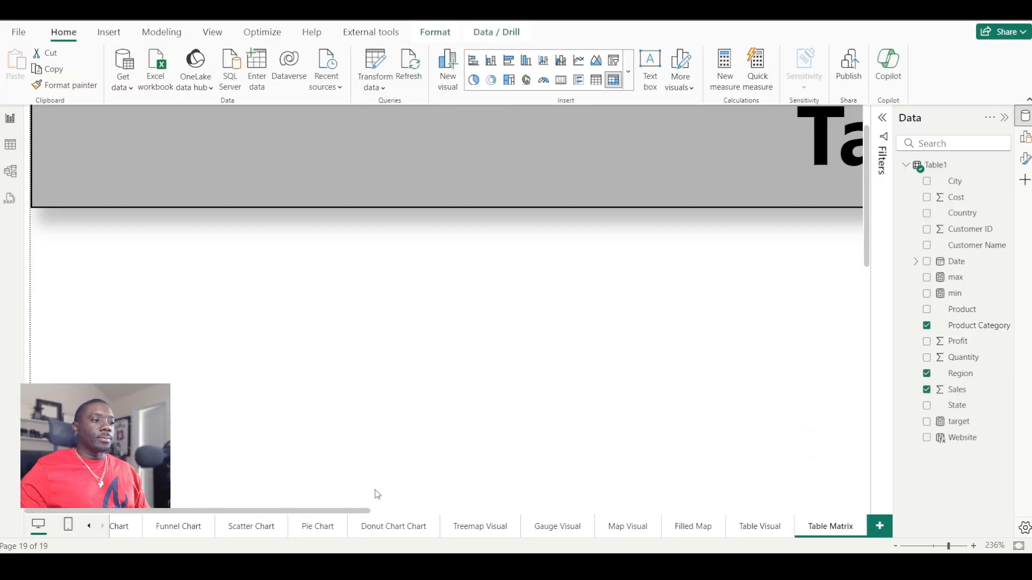
left_click_drag(336, 511, 753, 510)
scroll(633, 414, "down", 5)
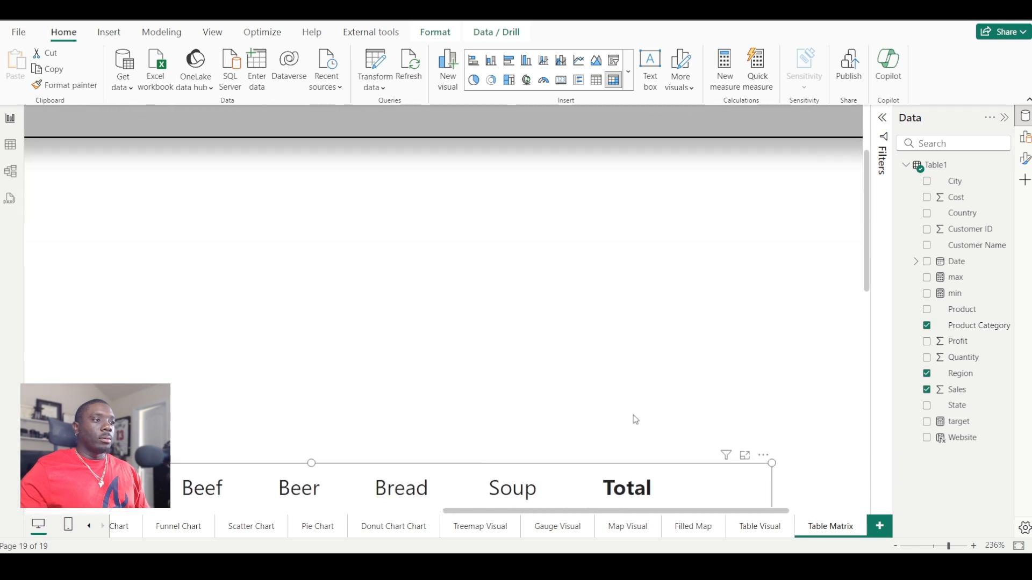
scroll(634, 419, "down", 2)
left_click_drag(667, 511, 573, 511)
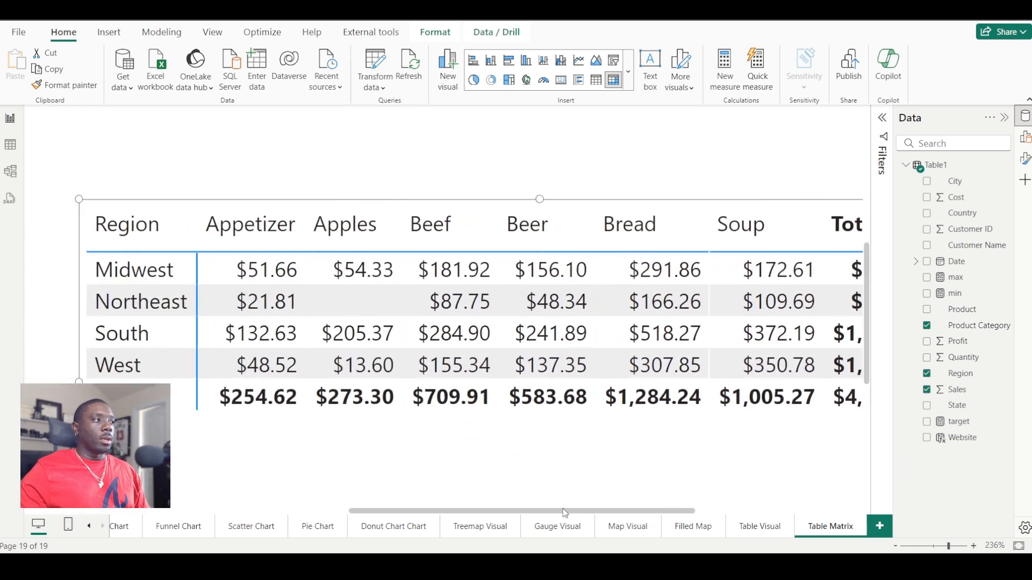
left_click(896, 546)
left_click(896, 546)
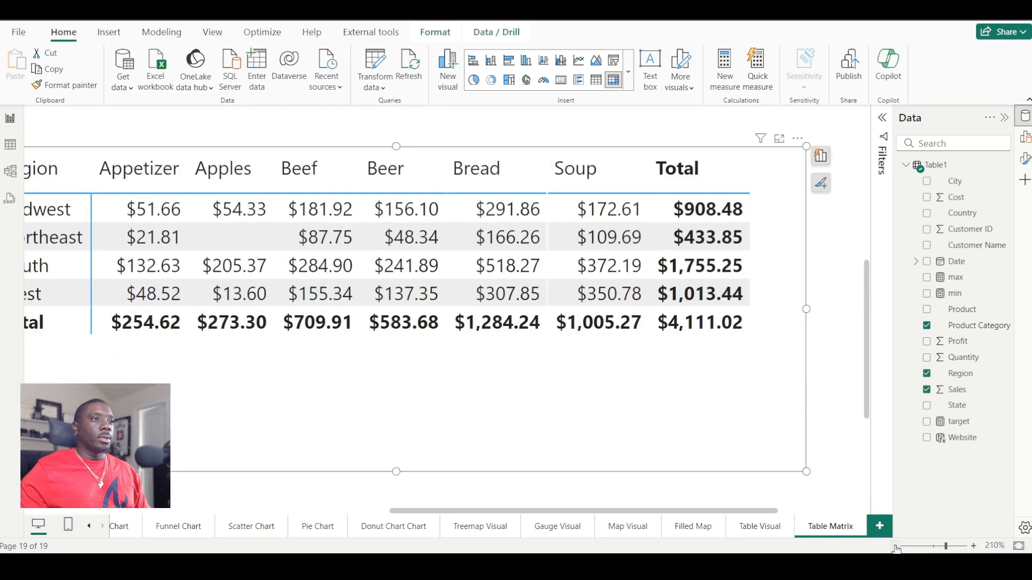
left_click(896, 546)
left_click_drag(790, 513, 725, 512)
scroll(717, 494, "up", 1)
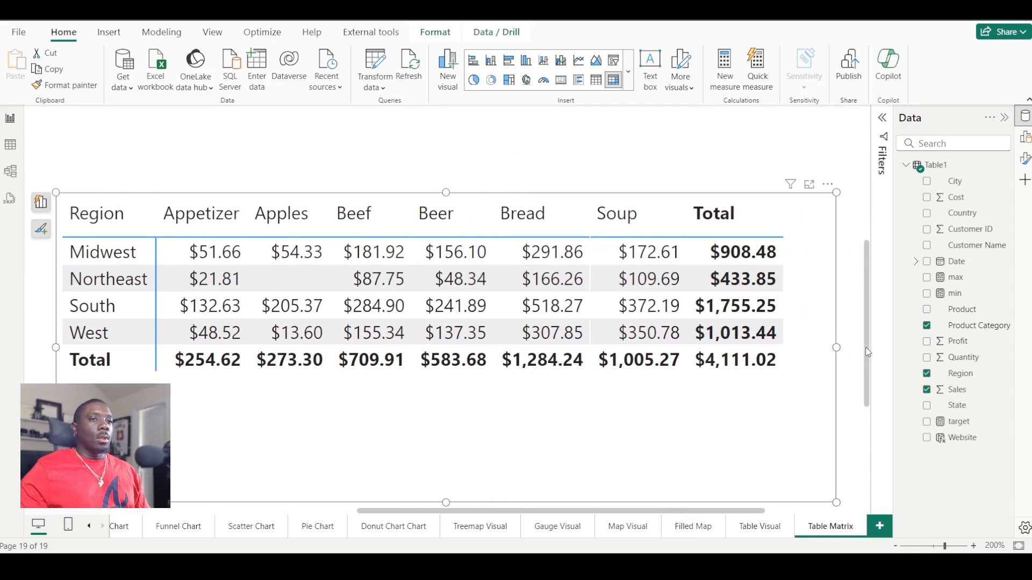
left_click_drag(868, 352, 867, 363)
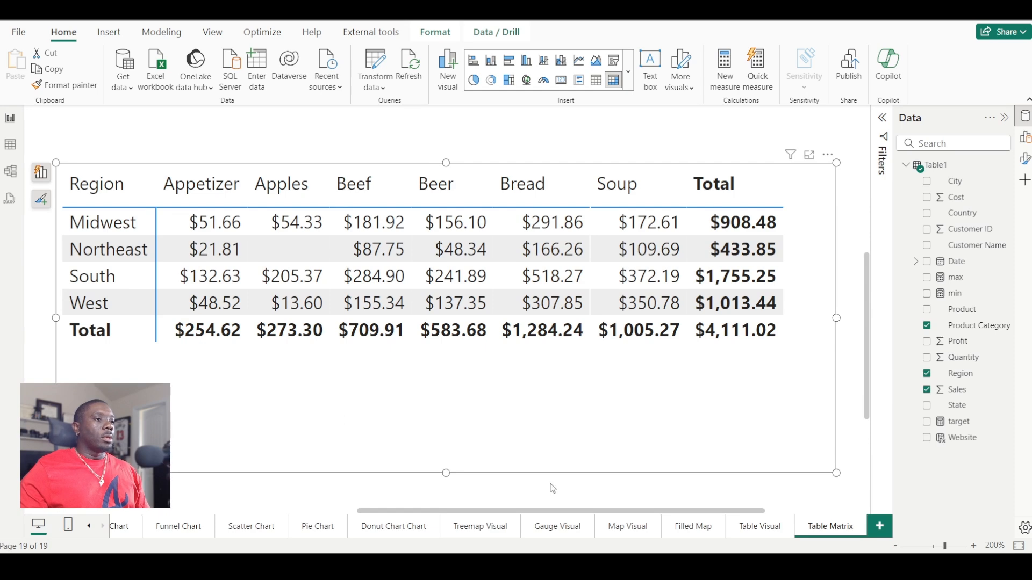
left_click(896, 546)
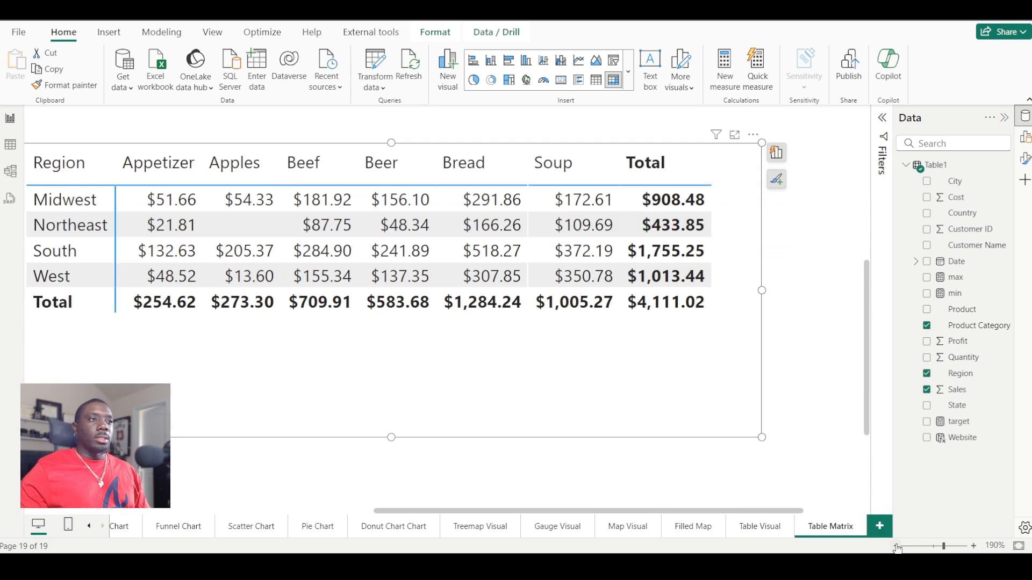
left_click(896, 546)
left_click_drag(802, 515, 722, 510)
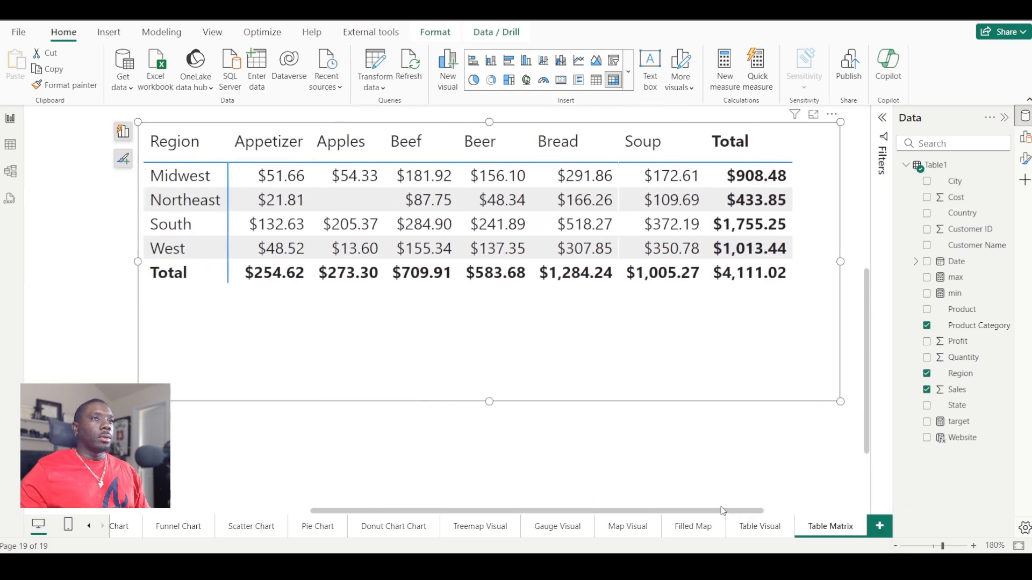
left_click_drag(869, 333, 878, 302)
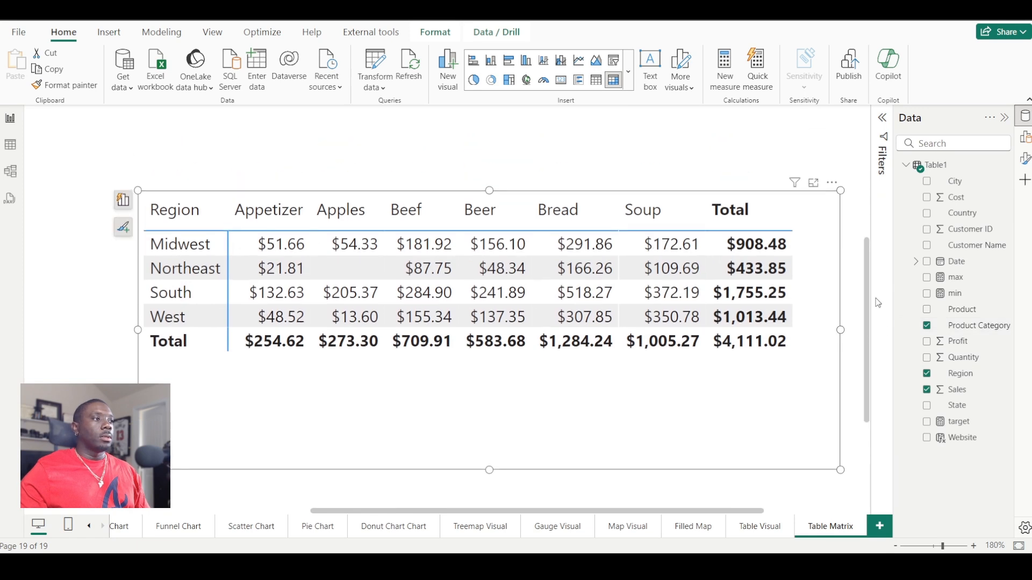
Turn on the visual border and shadow in the matrix's size and style formatting
left_click(1025, 117)
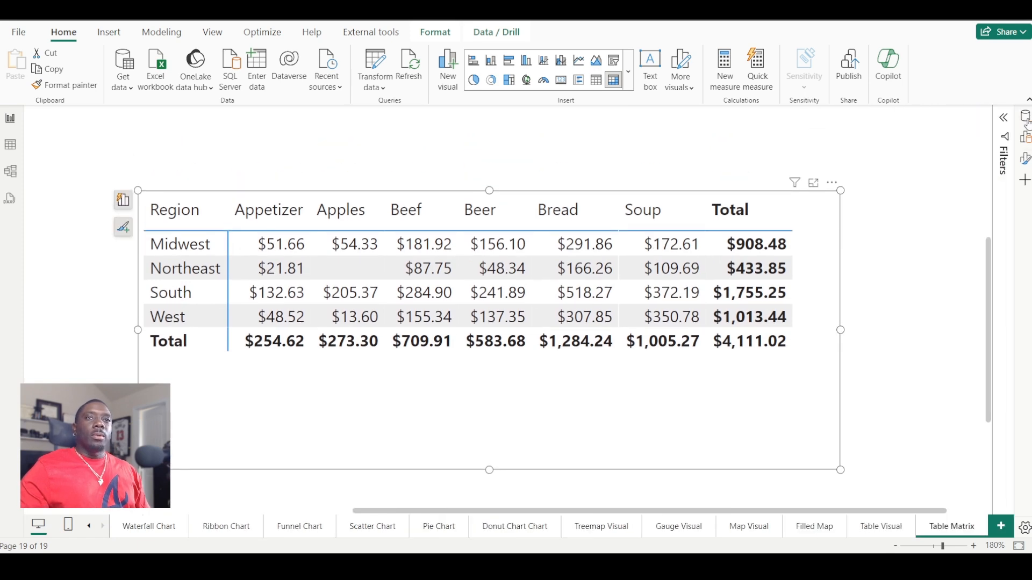
left_click(1026, 158)
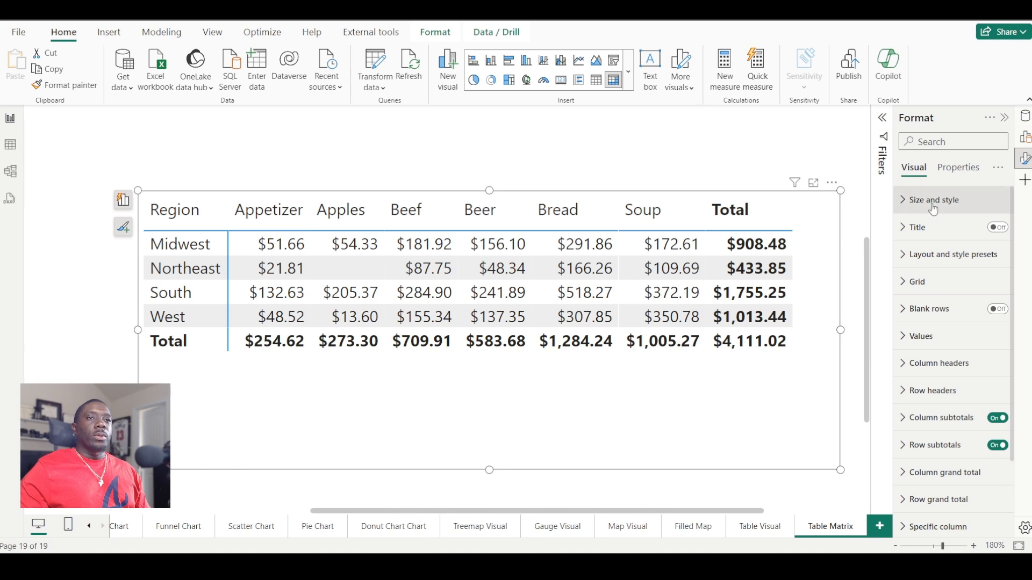
left_click(910, 202)
scroll(958, 441, "down", 4)
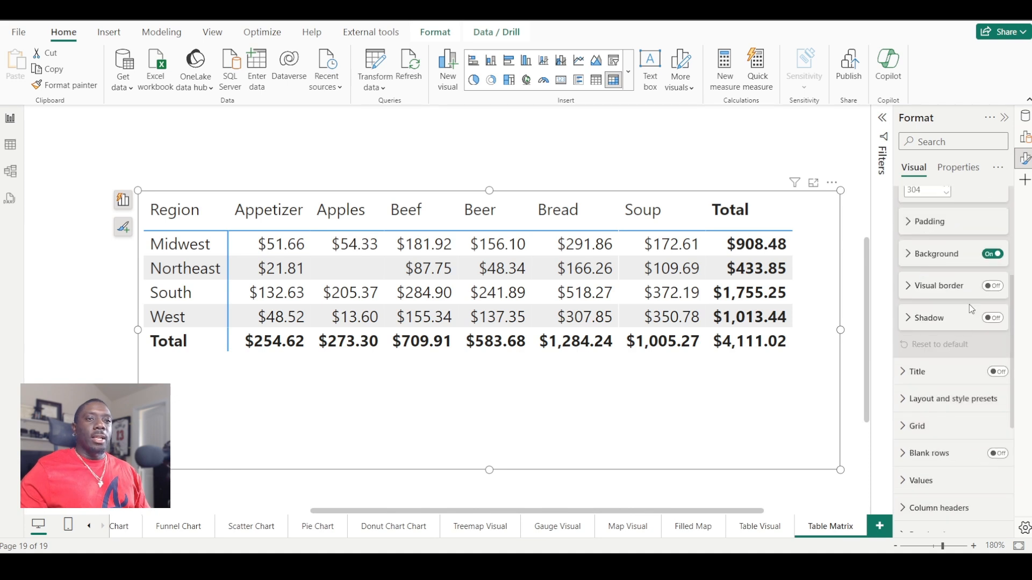
left_click(991, 285)
left_click(993, 318)
scroll(956, 322, "up", 4)
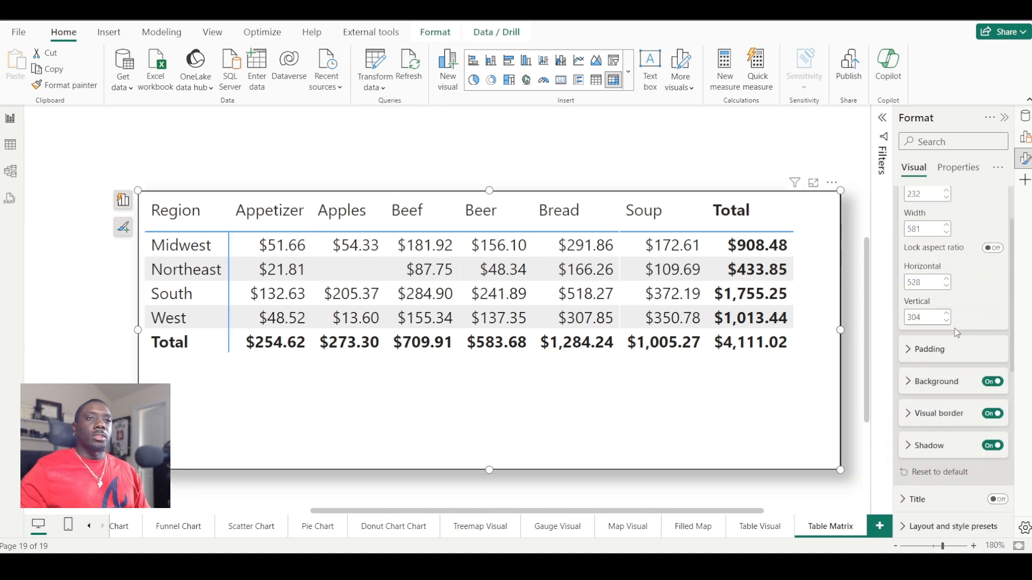
left_click(925, 200)
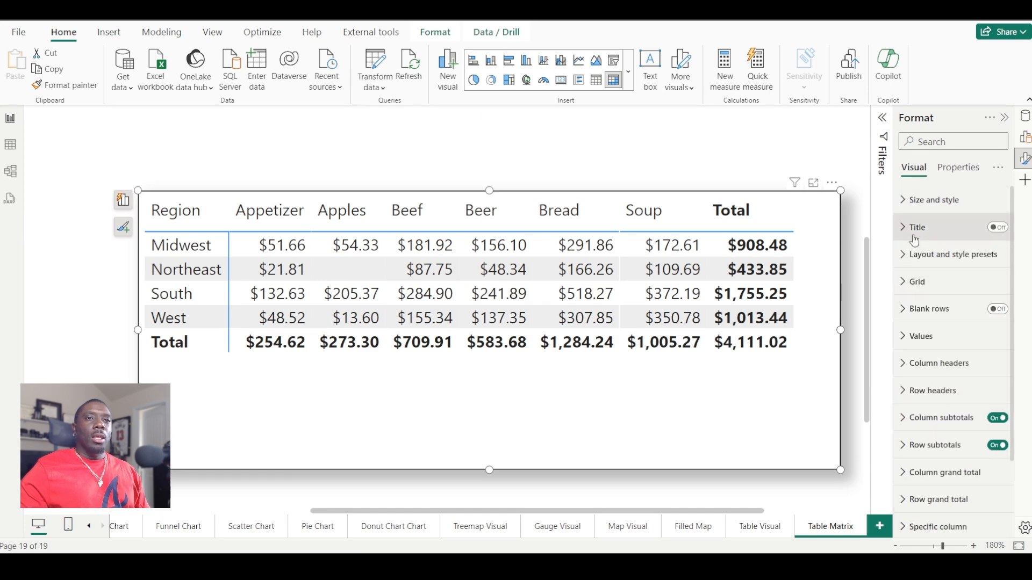
Turn on the matrix's title and set its text to "The Product Categories by the Region"
left_click(998, 228)
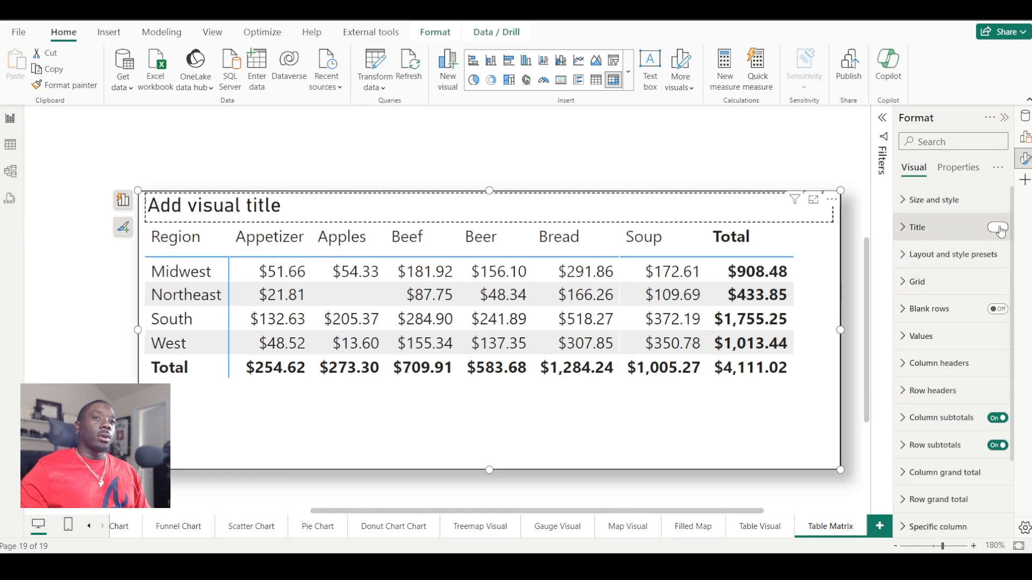
left_click(917, 227)
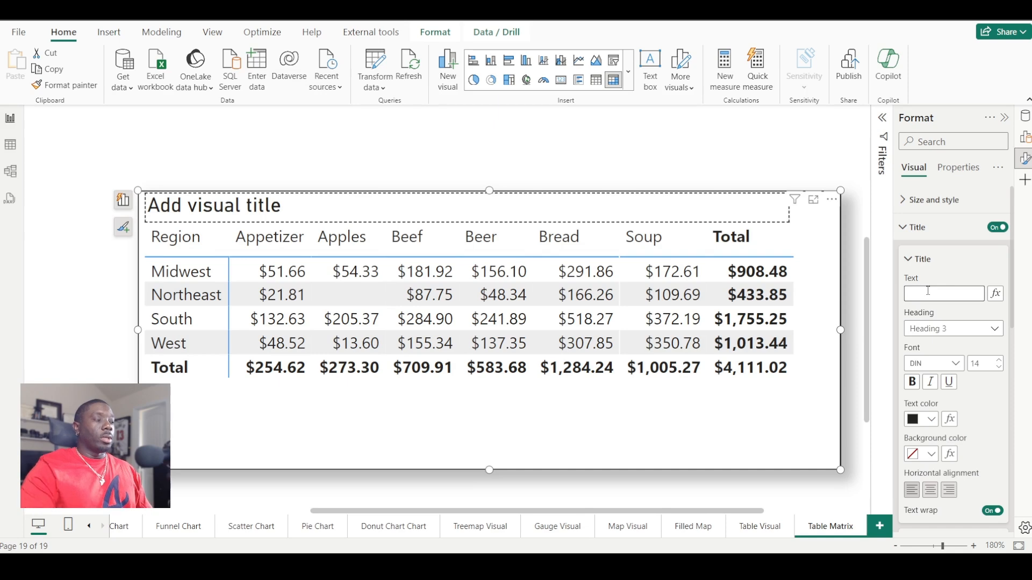
type("Th")
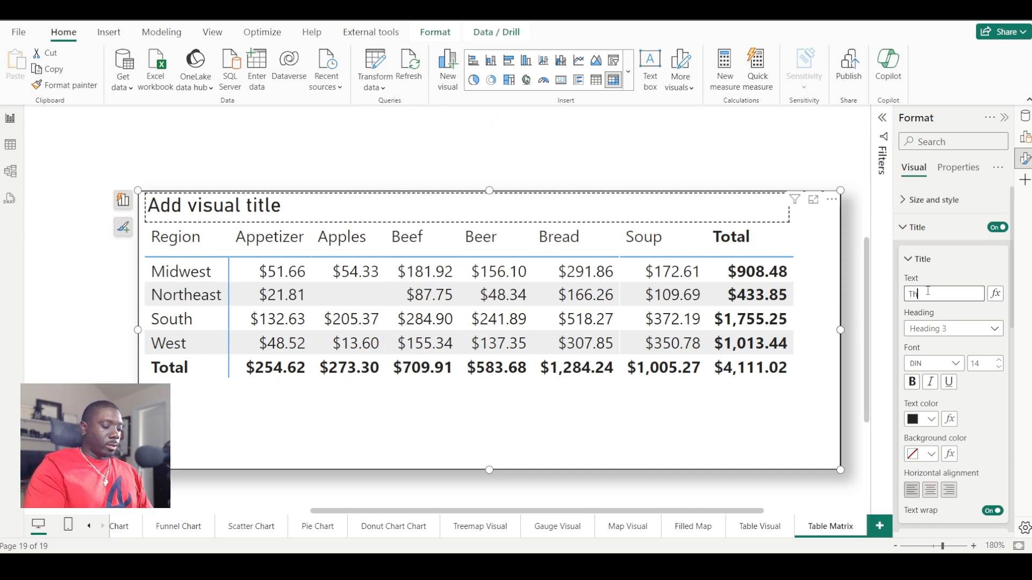
type("e R")
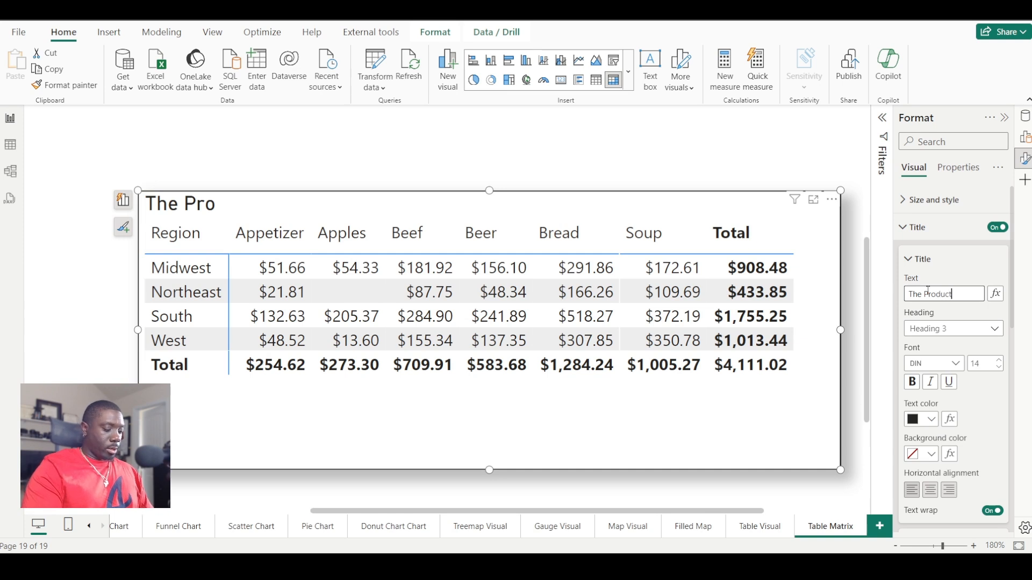
type("roduct Categor")
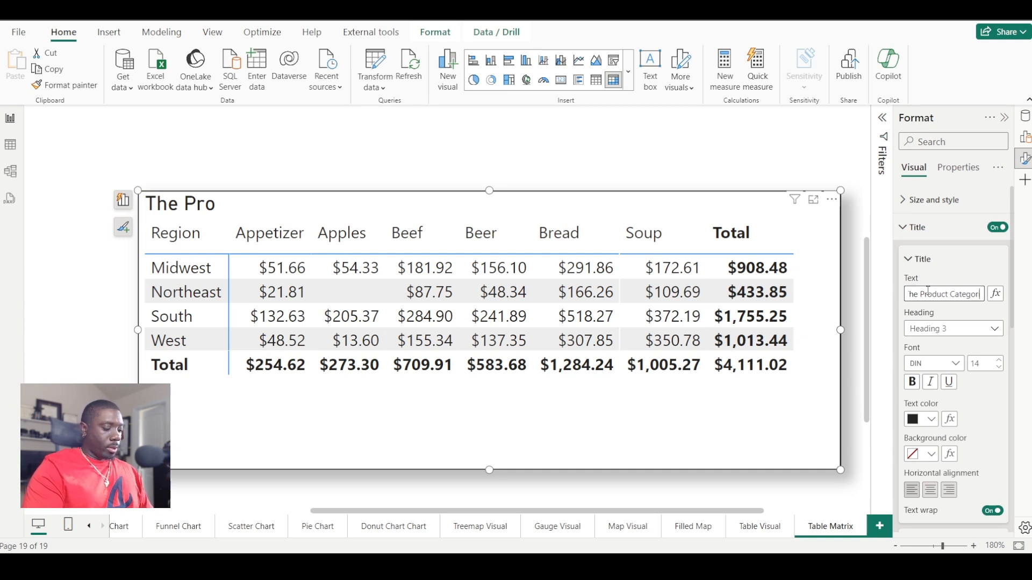
type("ies by the Region")
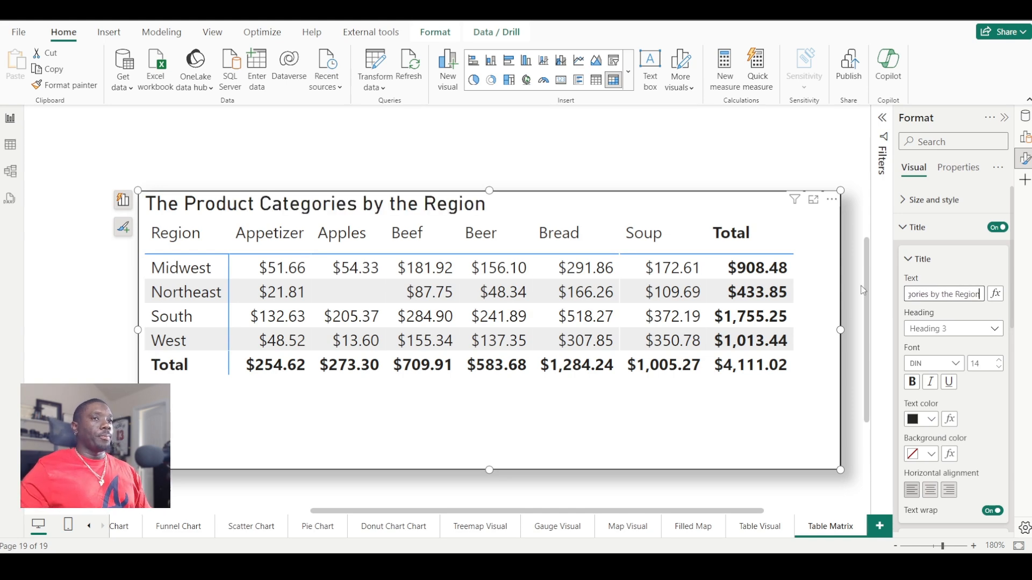
Center the matrix title, switch it to a Segoe UI font and give it a light gray background
left_click(930, 490)
left_click(945, 367)
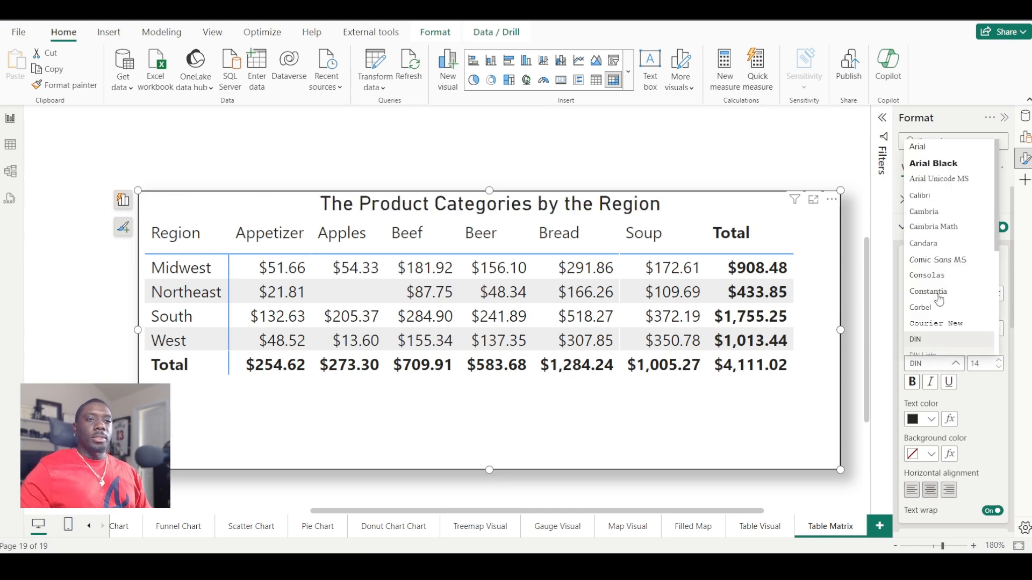
scroll(938, 280, "down", 10)
left_click(937, 239)
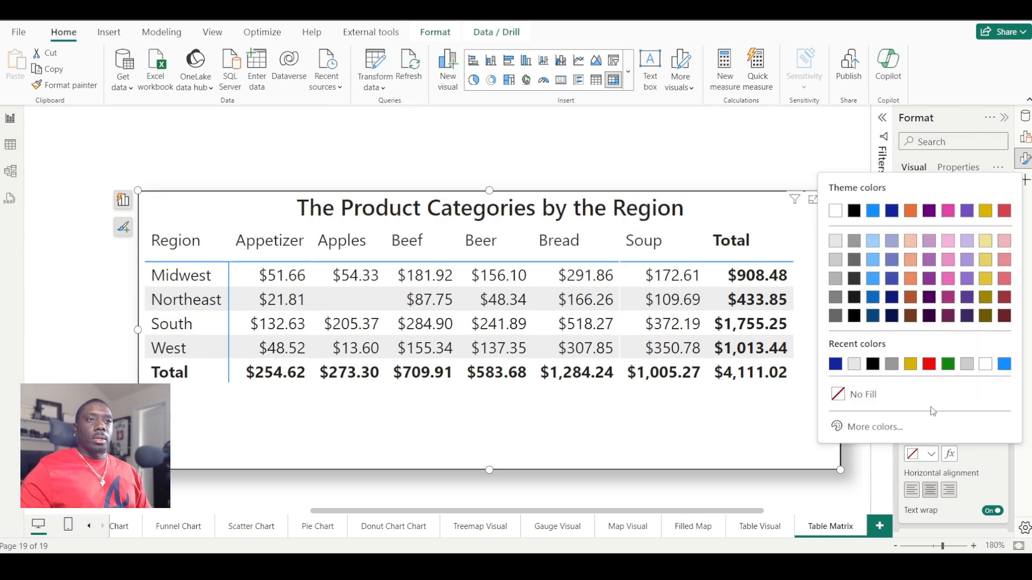
left_click(931, 454)
left_click(836, 261)
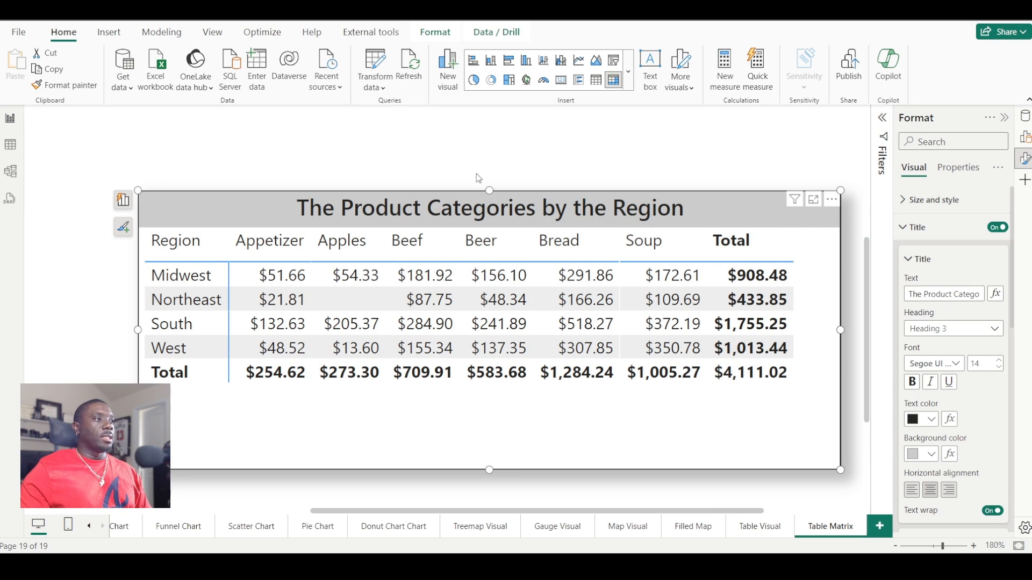
Try the divider below the matrix title and look at the title's spacing options
scroll(983, 430, "down", 5)
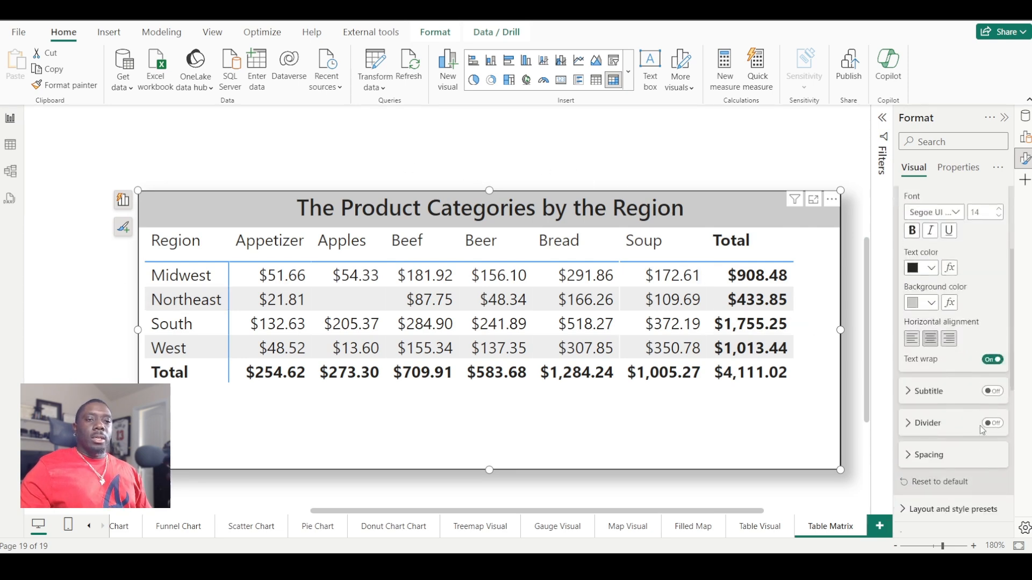
scroll(939, 359, "down", 2)
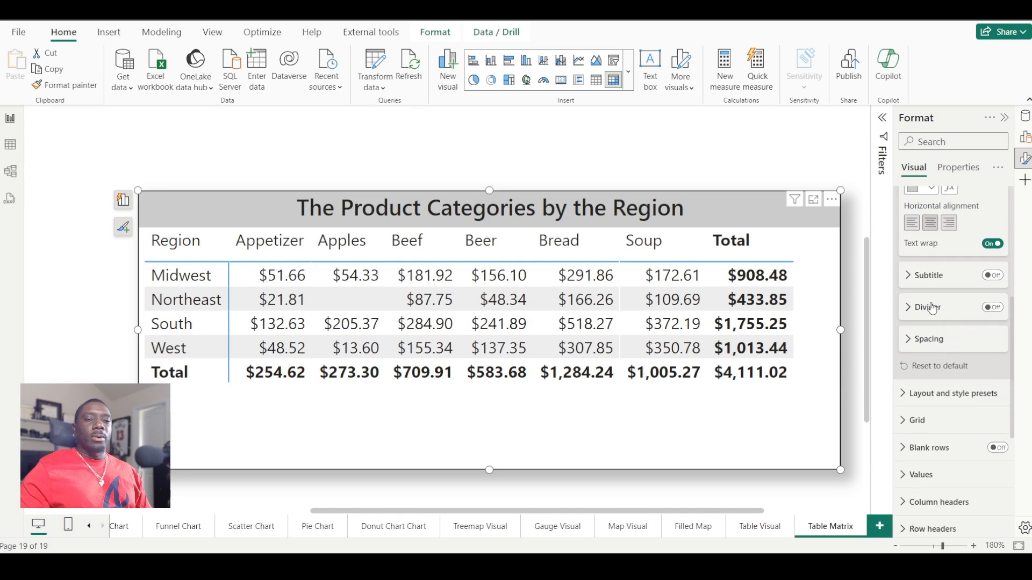
left_click(992, 307)
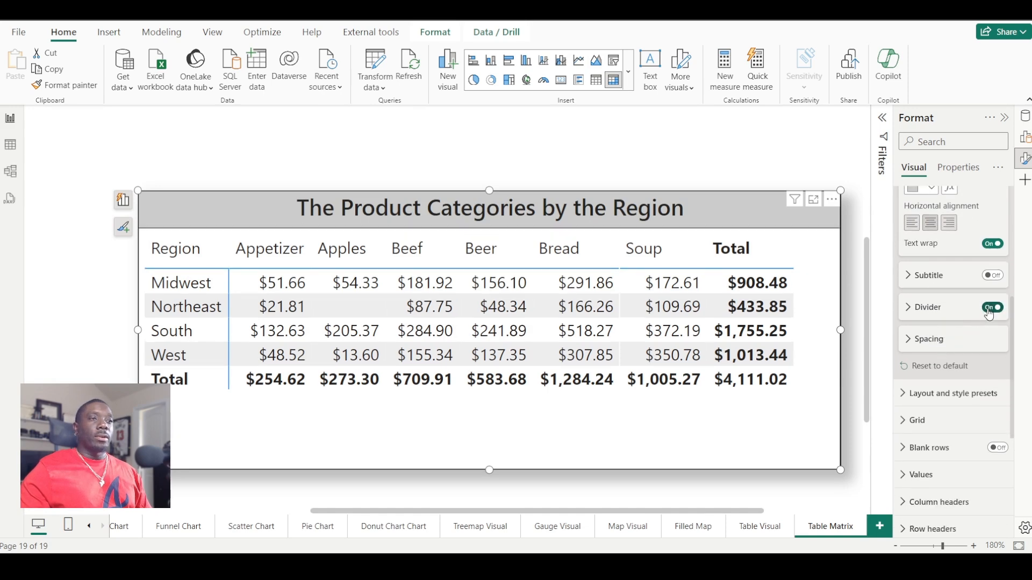
left_click(991, 308)
left_click(921, 339)
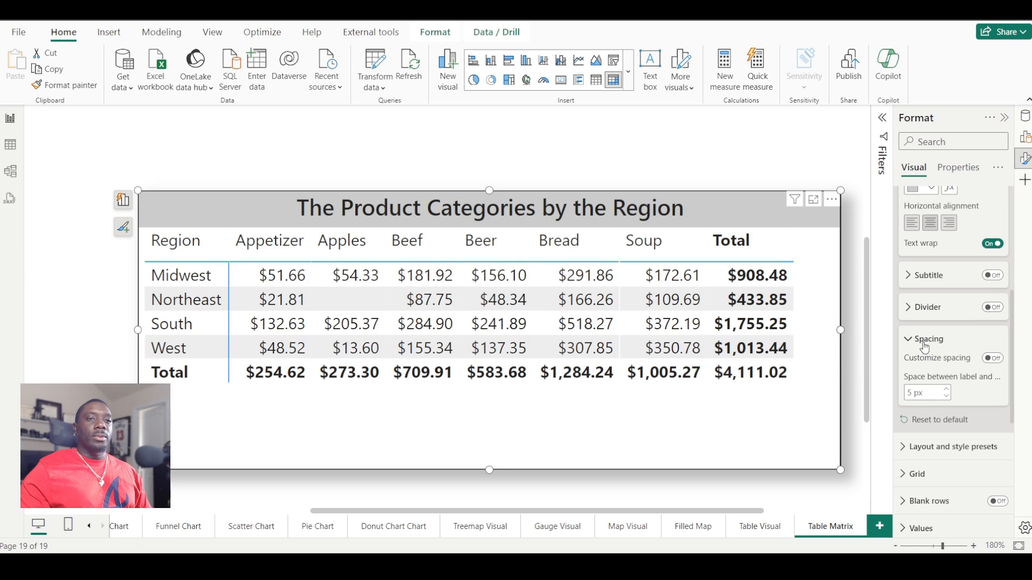
left_click(923, 340)
scroll(919, 280, "up", 5)
left_click(904, 234)
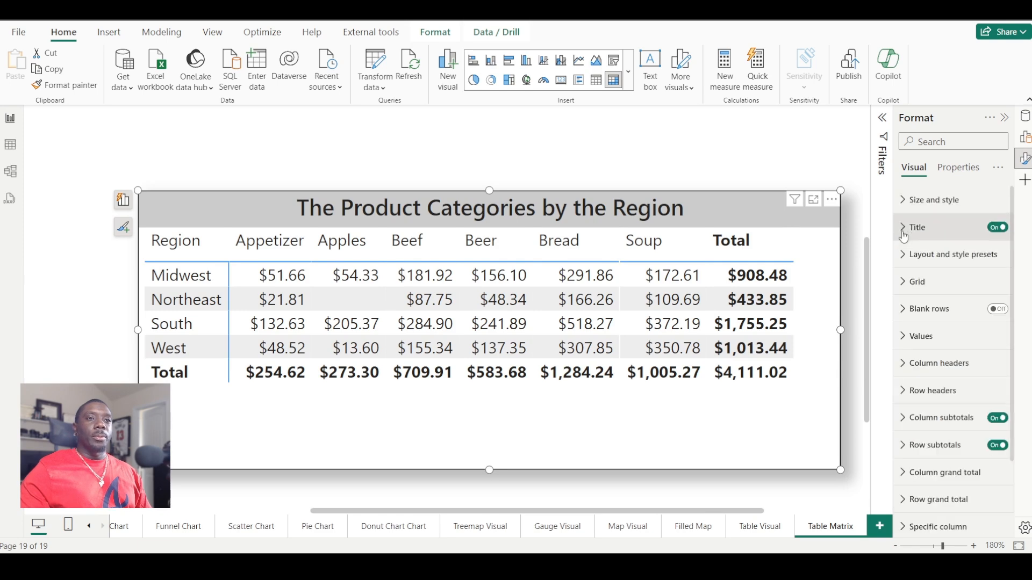
Apply the Minimal style preset to the matrix
left_click(898, 257)
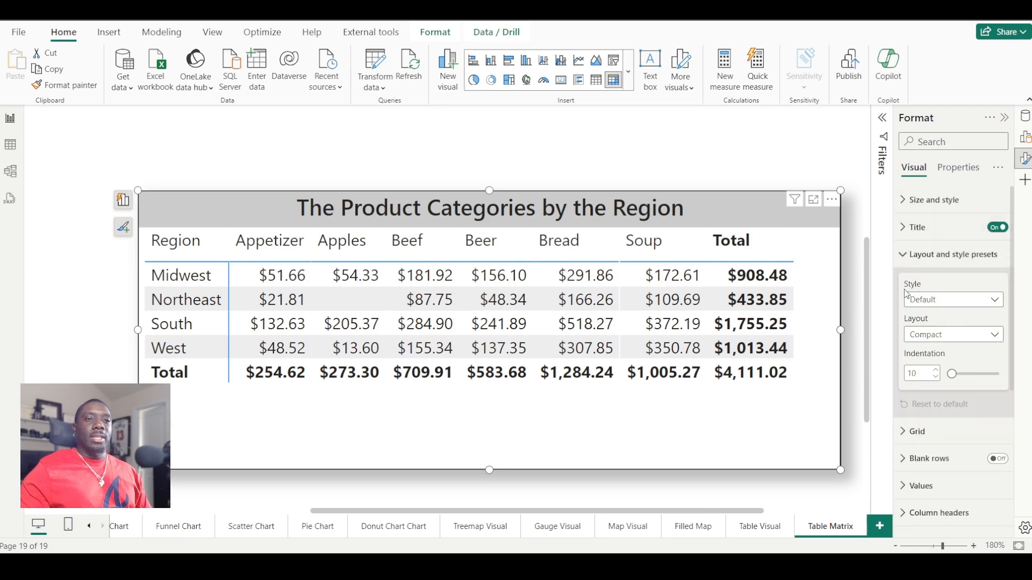
left_click(981, 305)
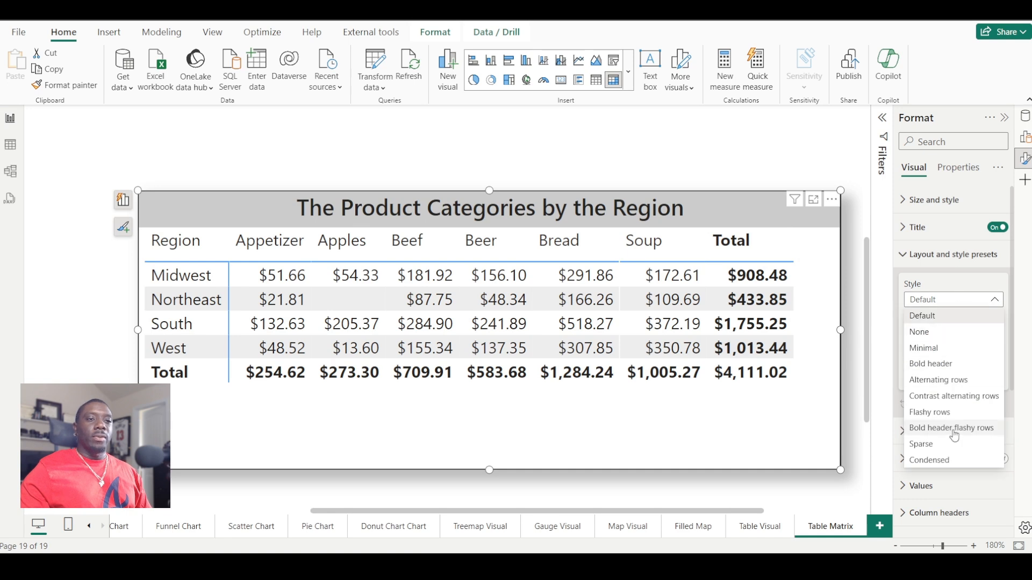
left_click(930, 349)
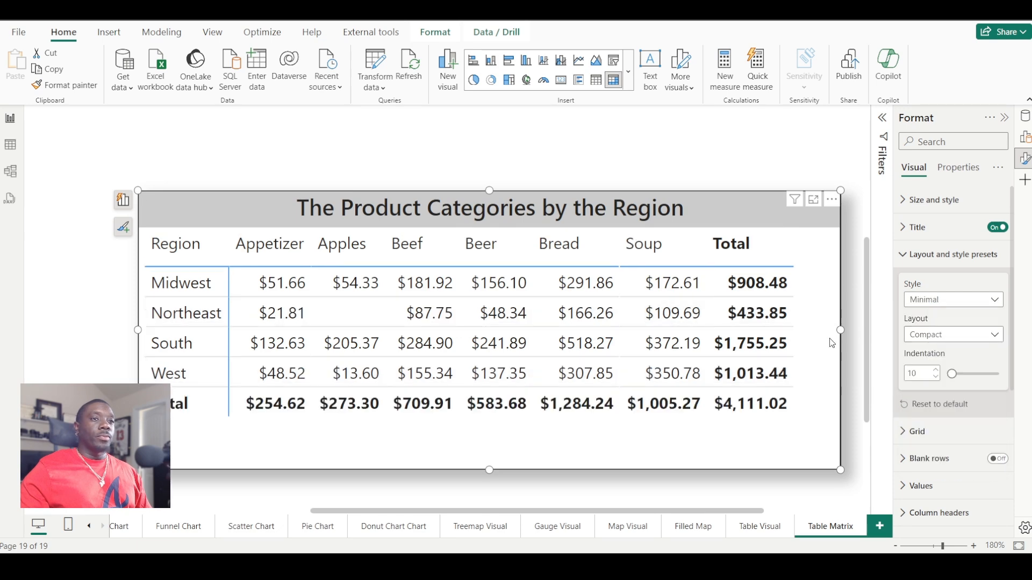
Try the Tabular and Outline layouts on the matrix and return it to Compact
left_click(937, 336)
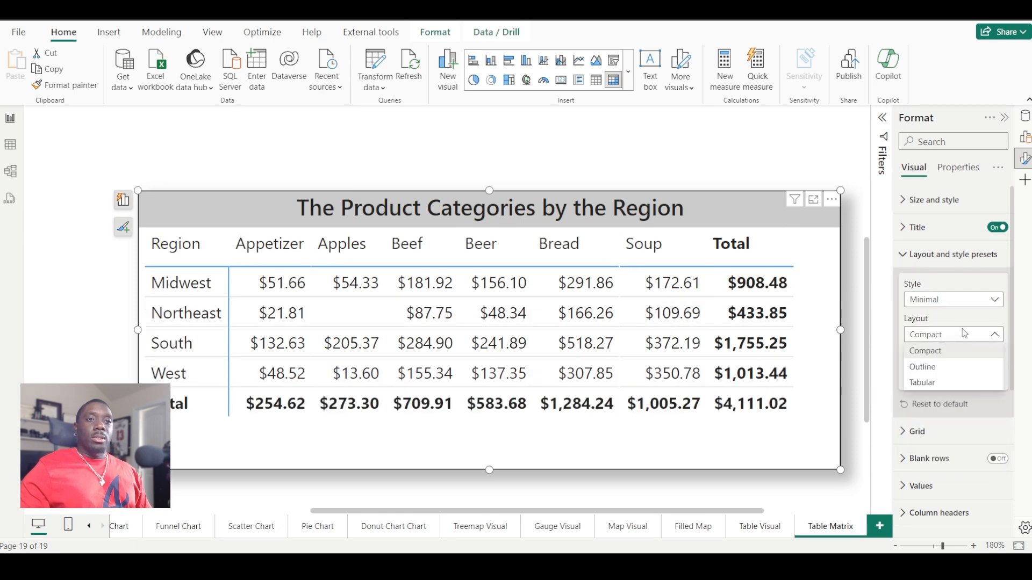
left_click(922, 382)
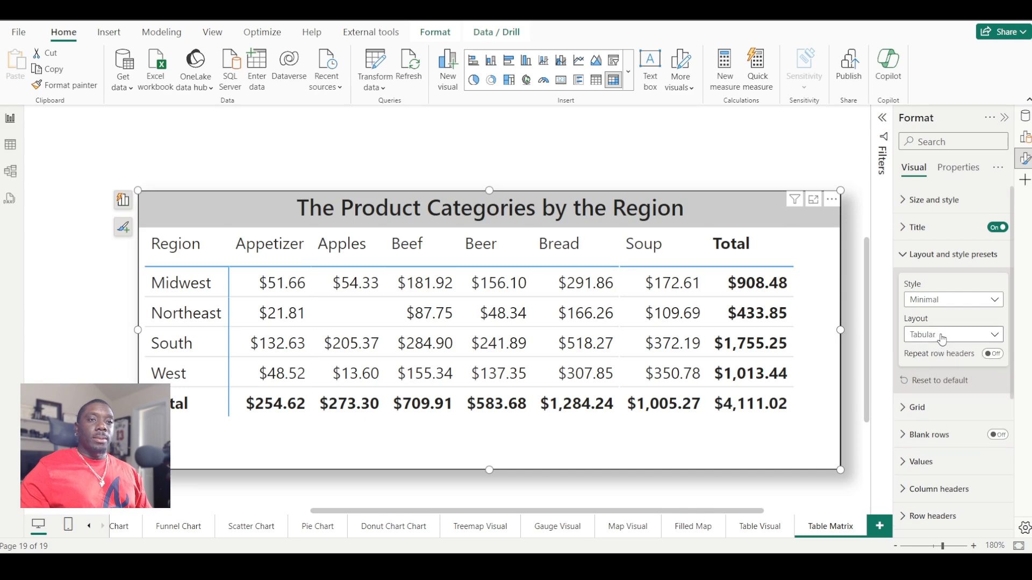
left_click(941, 337)
left_click(920, 367)
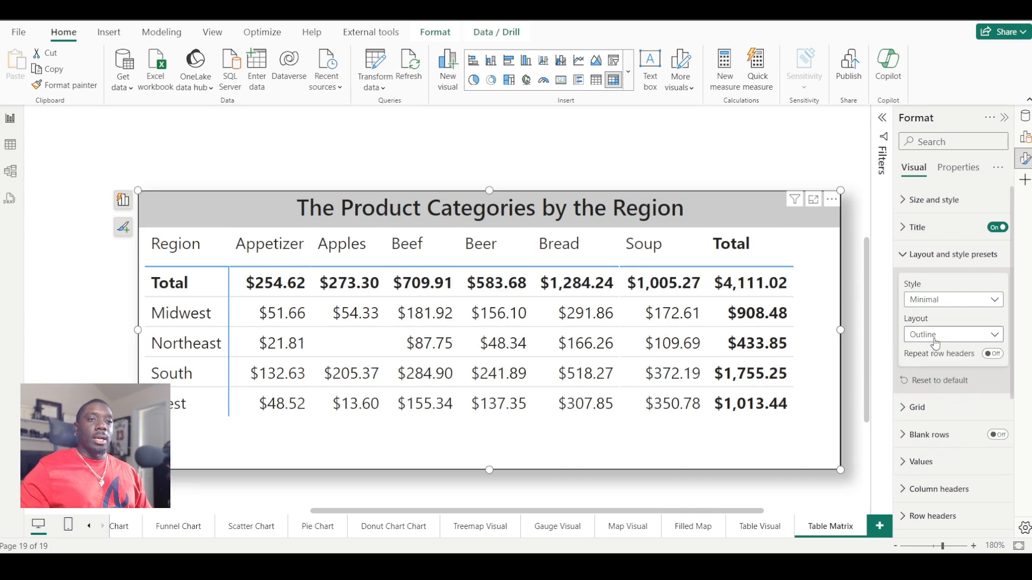
left_click(935, 339)
left_click(928, 353)
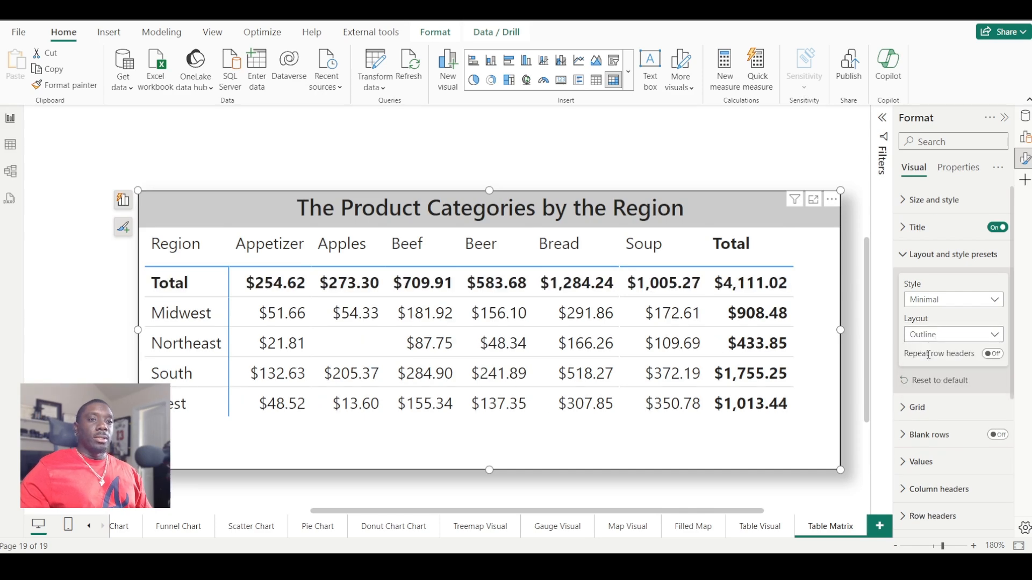
left_click(903, 257)
Try the matrix grid without horizontal gridlines, restore them and turn on the vertical gridlines
left_click(903, 283)
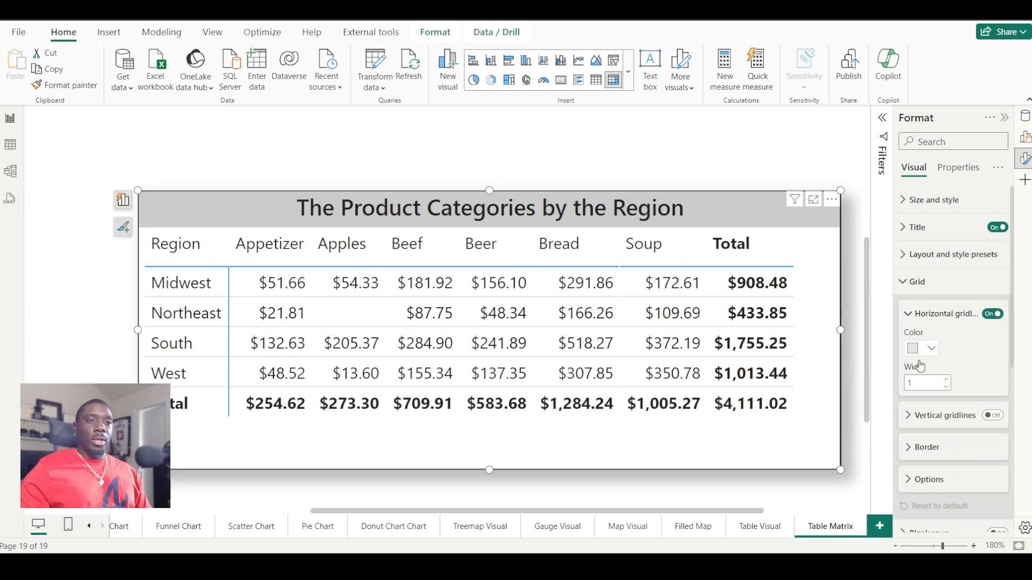
left_click(995, 315)
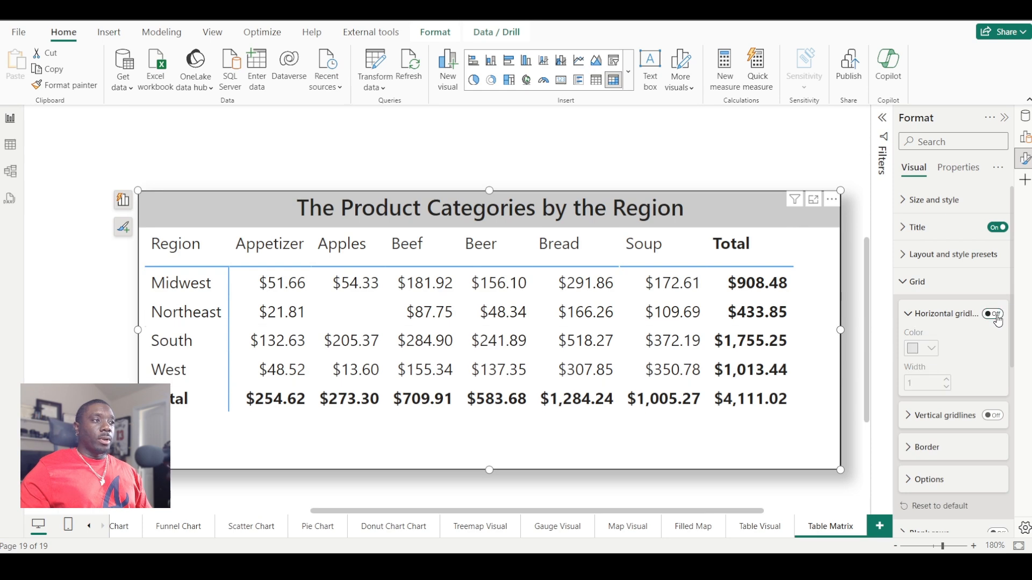
left_click(995, 316)
left_click(992, 416)
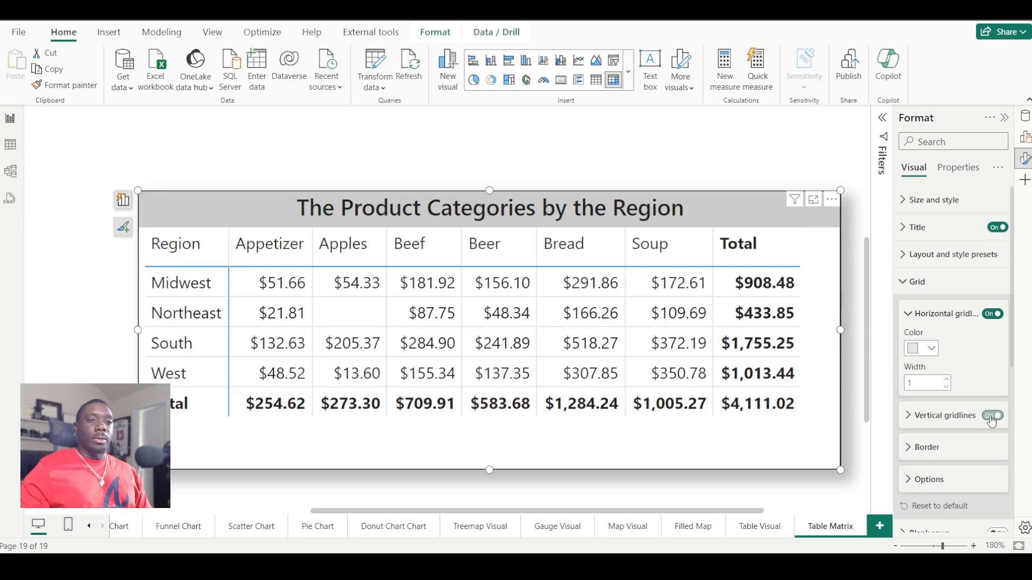
Try adding blank rows between the regions of the matrix
scroll(954, 349, "down", 4)
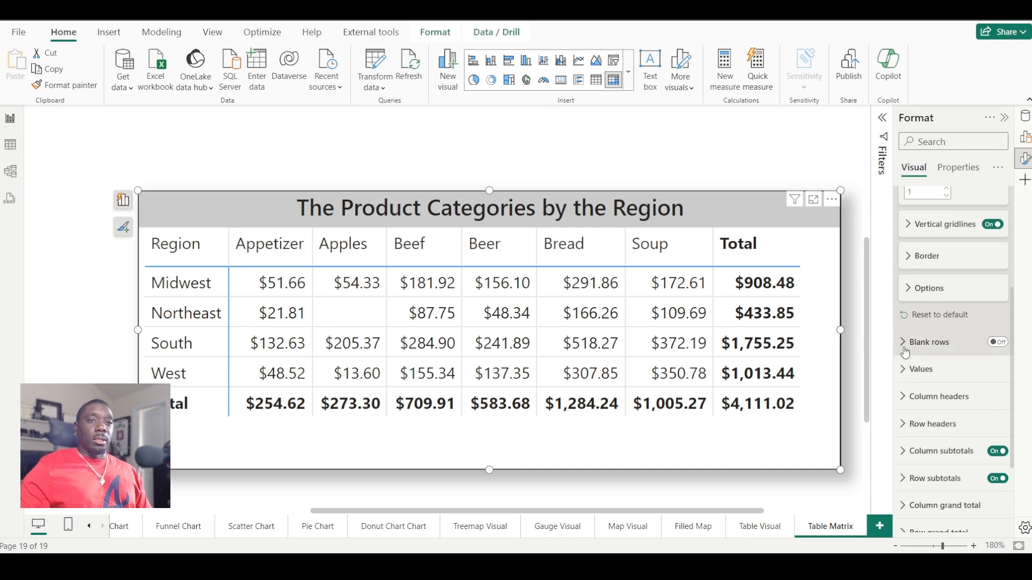
left_click(903, 334)
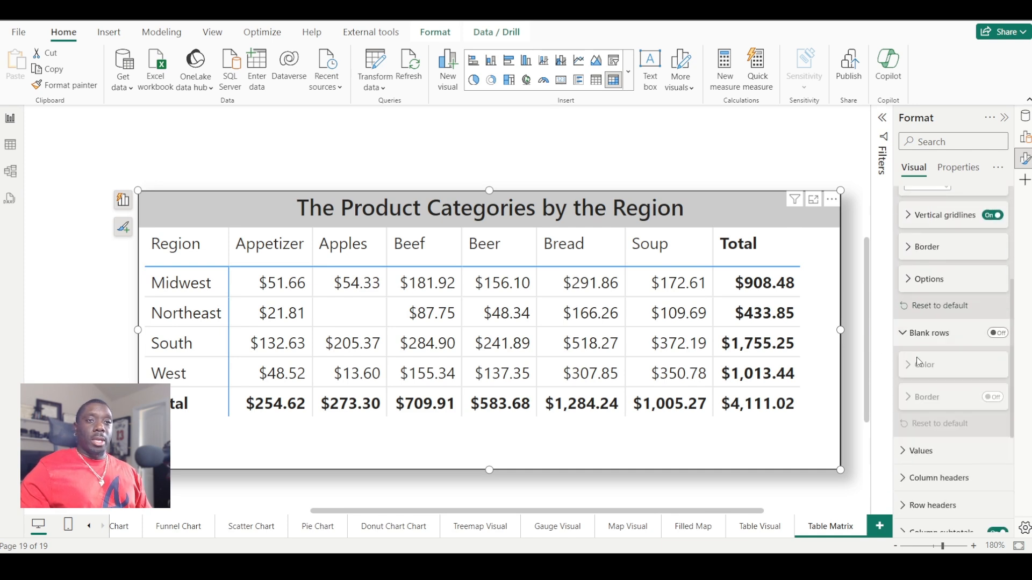
left_click(996, 334)
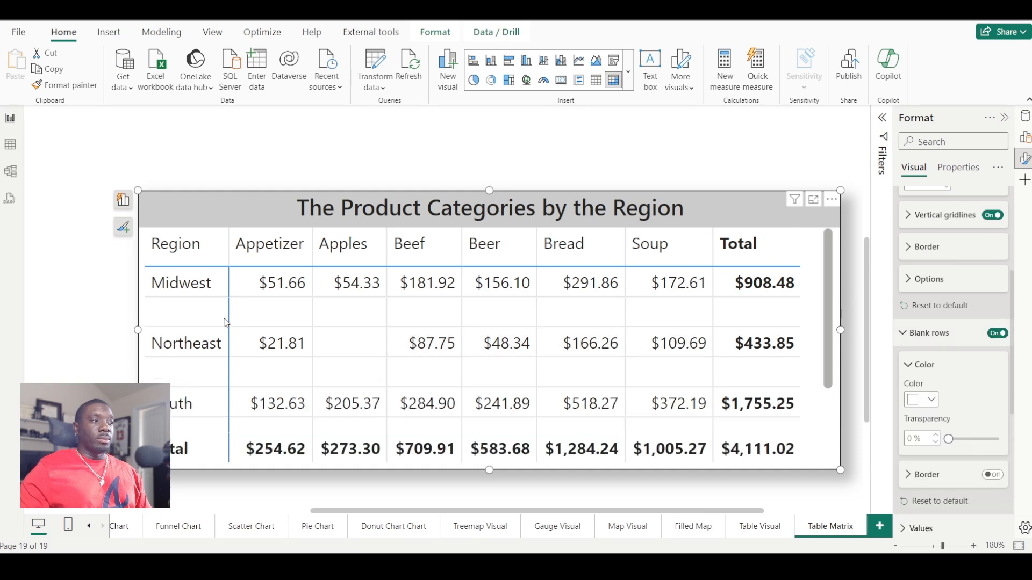
left_click(996, 334)
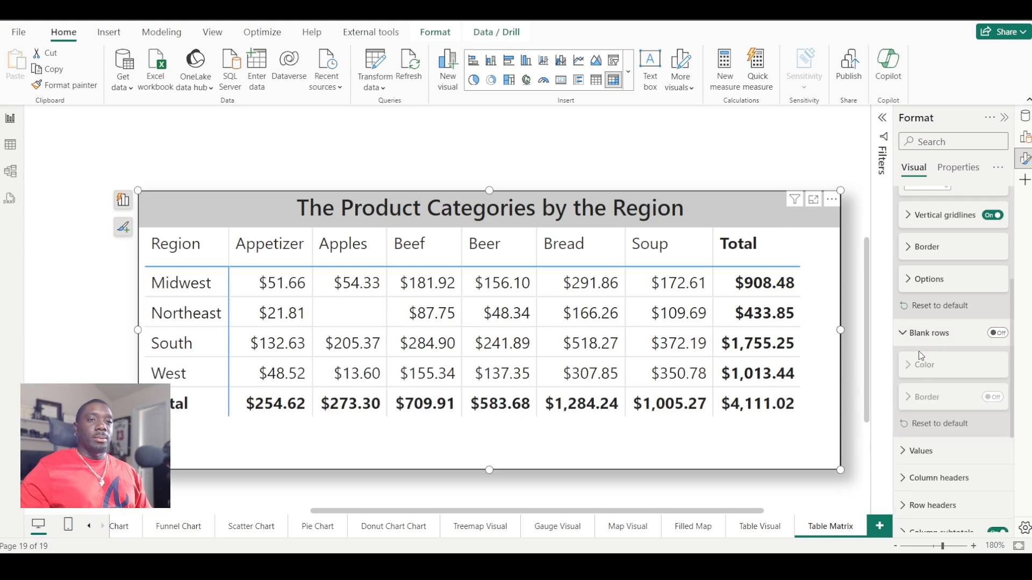
Set the font of the matrix values to Segoe UI Semibold
scroll(923, 375, "down", 4)
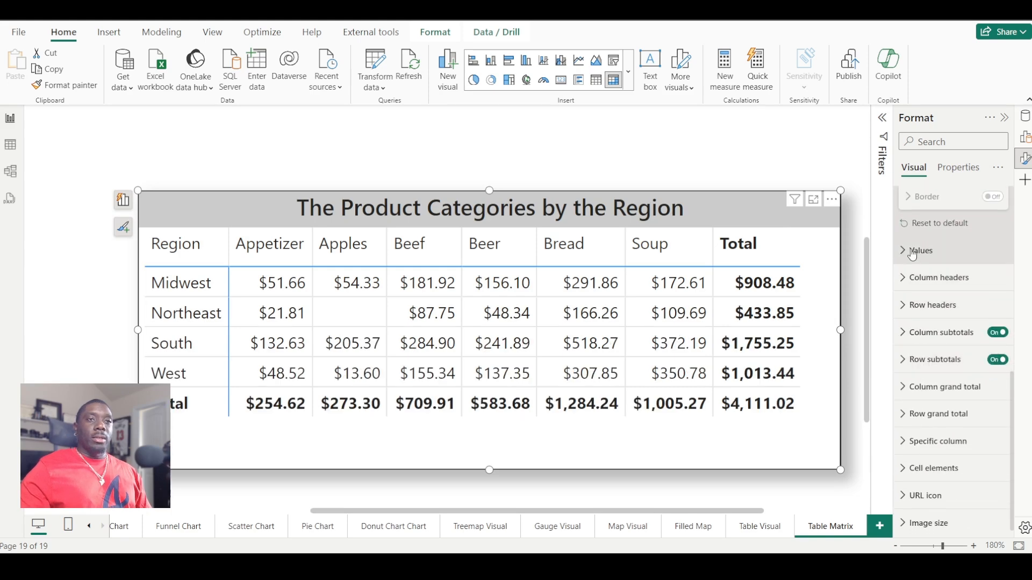
left_click(919, 251)
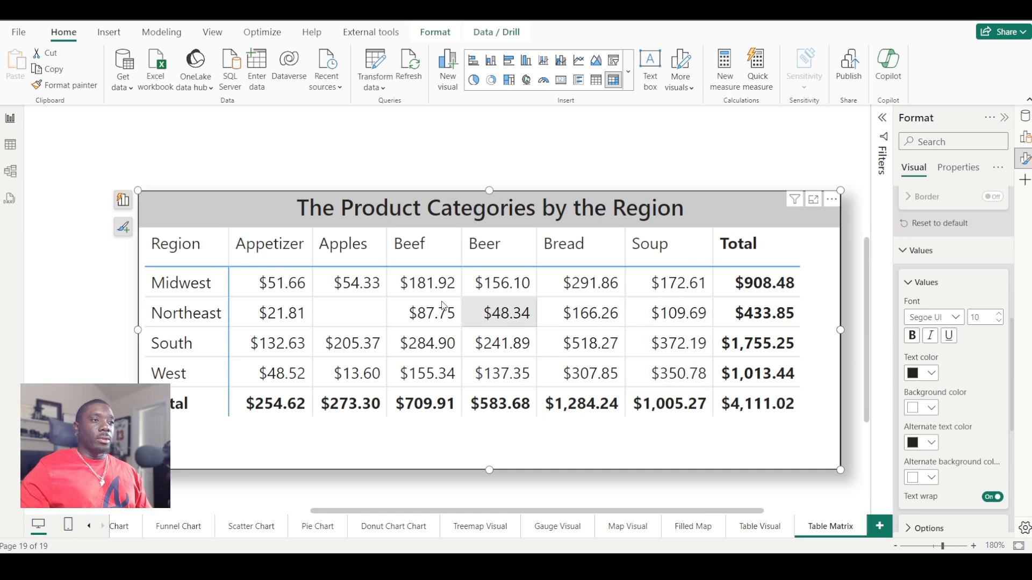
left_click(957, 318)
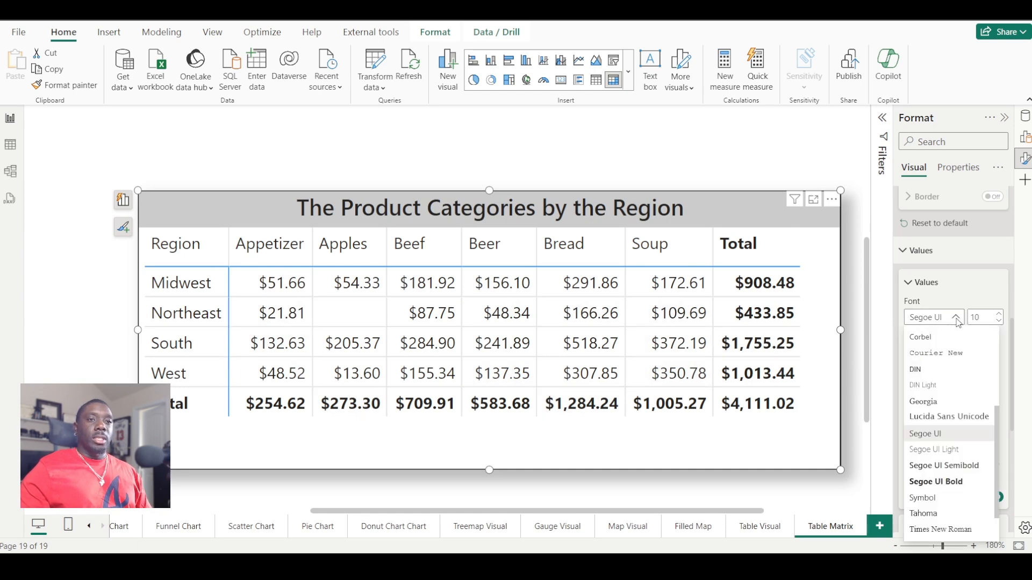
left_click(925, 466)
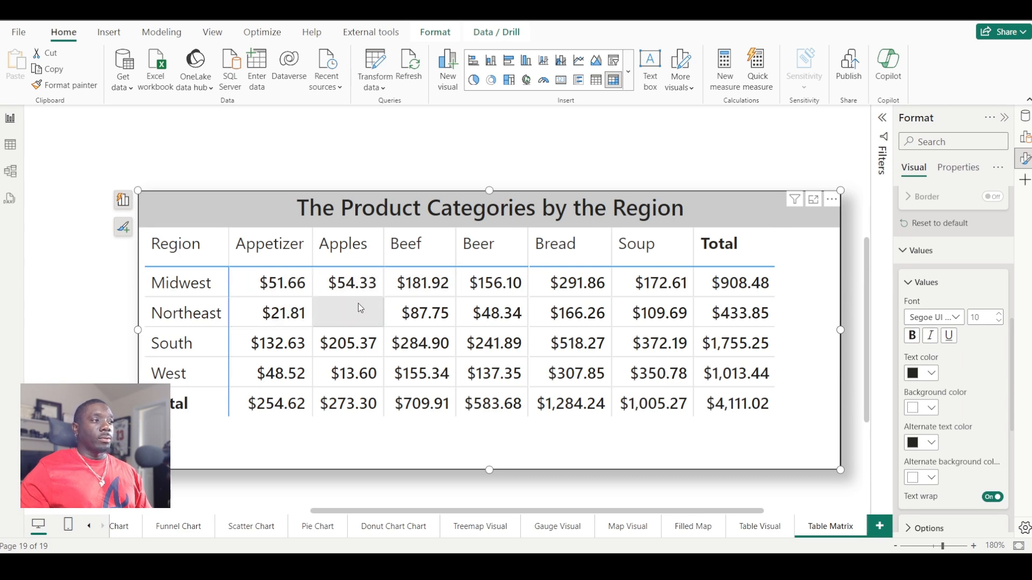
Try blue as the alternate text color of the matrix values and settle on black
left_click(928, 443)
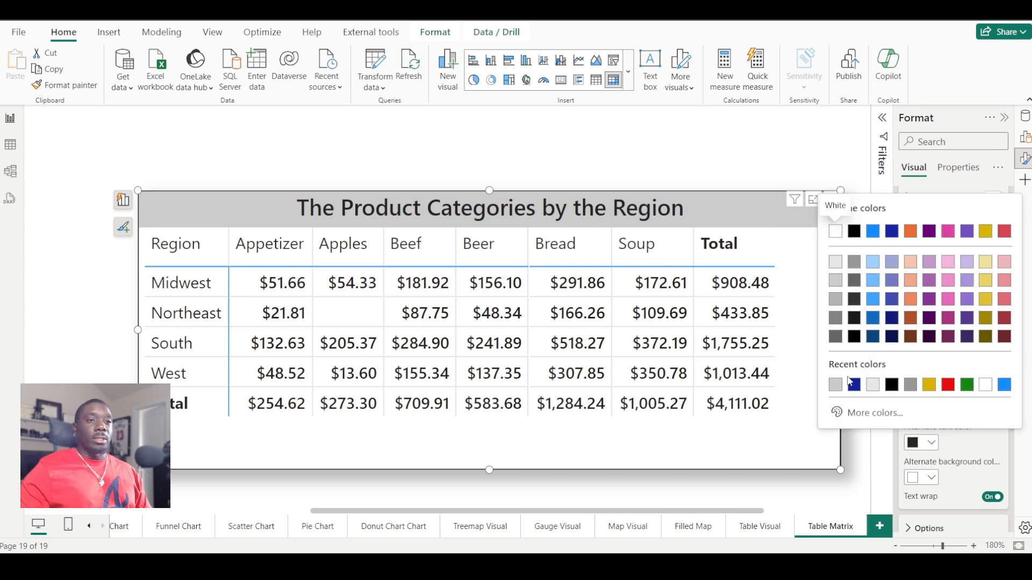
left_click(872, 231)
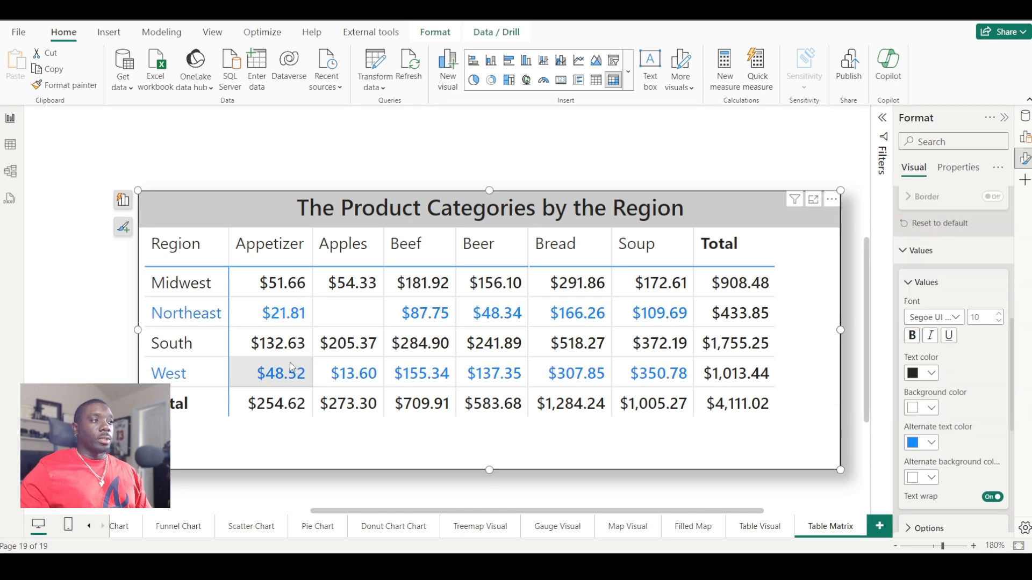
left_click(932, 443)
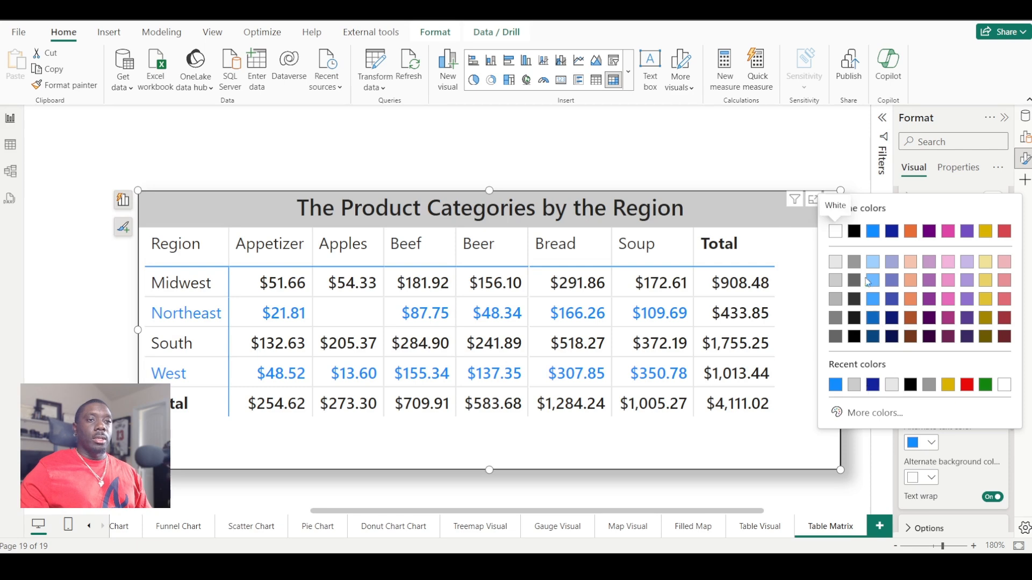
left_click(856, 228)
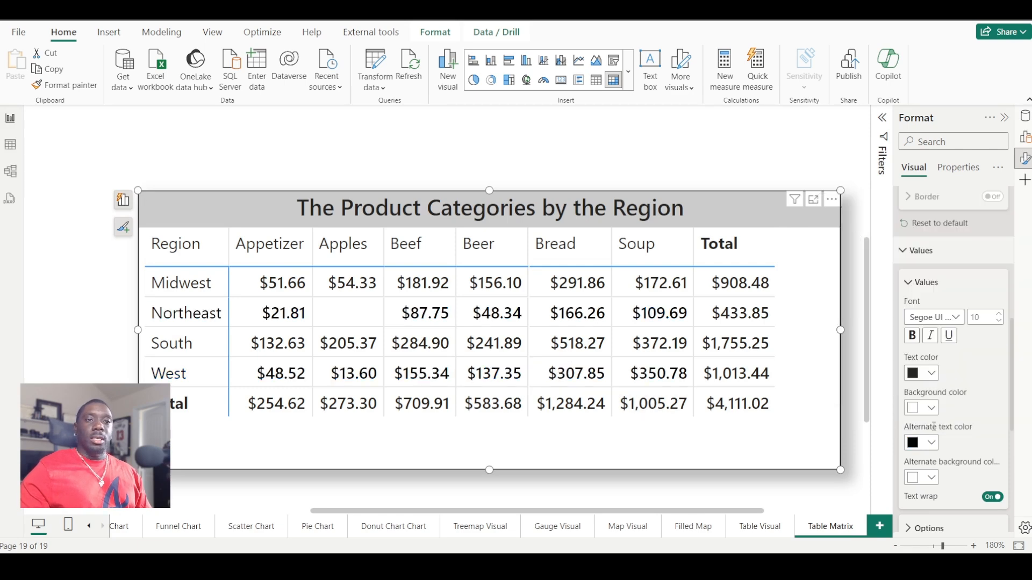
Set the matrix column headers to Segoe UI Semibold at size 11 and center-align them
scroll(982, 404, "down", 6)
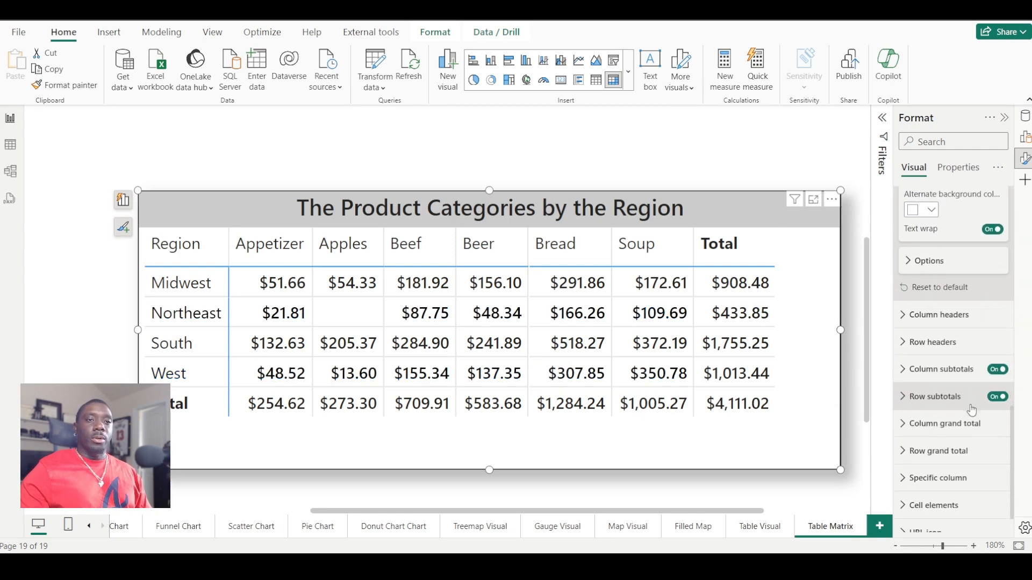
left_click(943, 274)
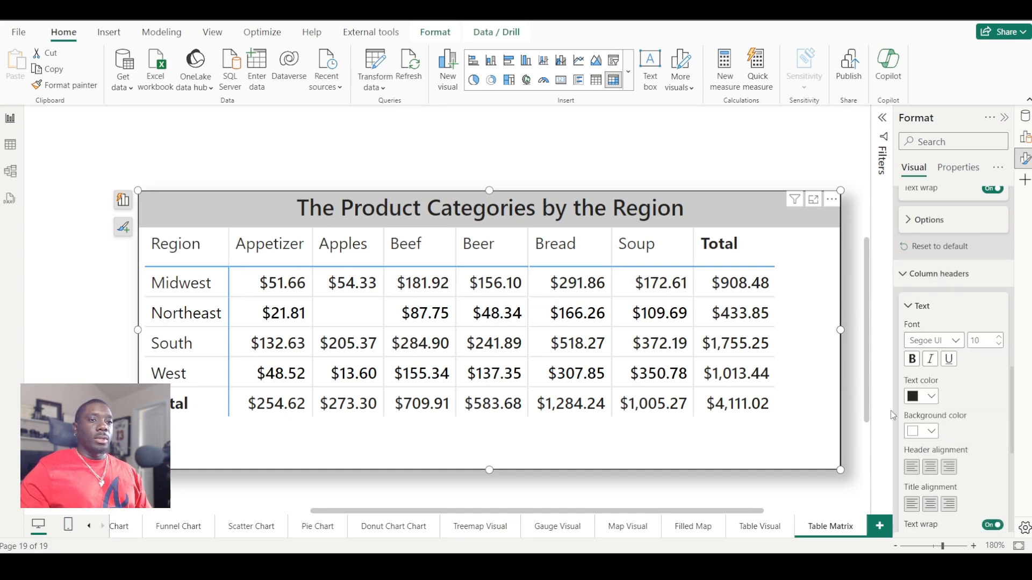
left_click(951, 342)
left_click(945, 260)
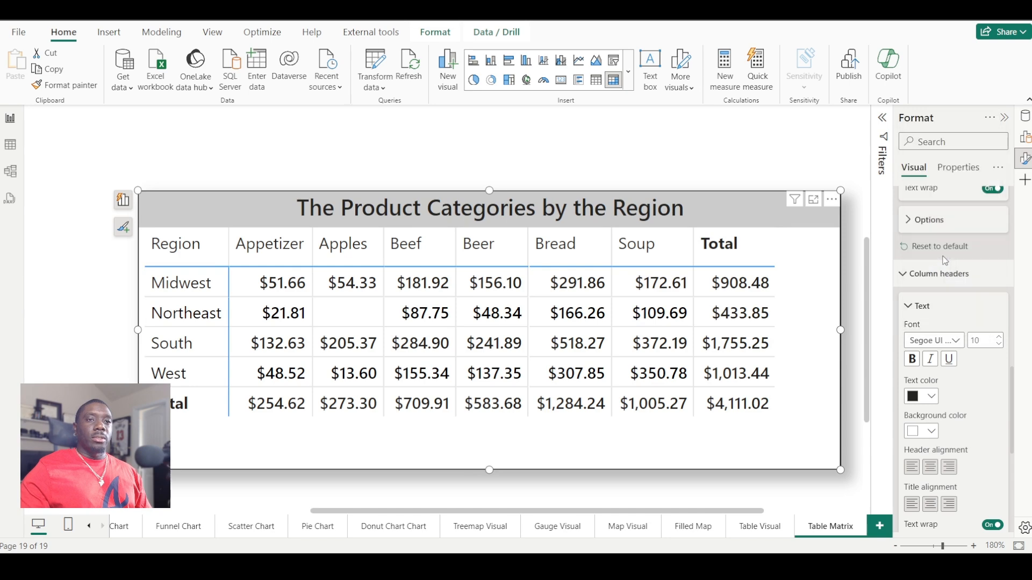
left_click(1001, 337)
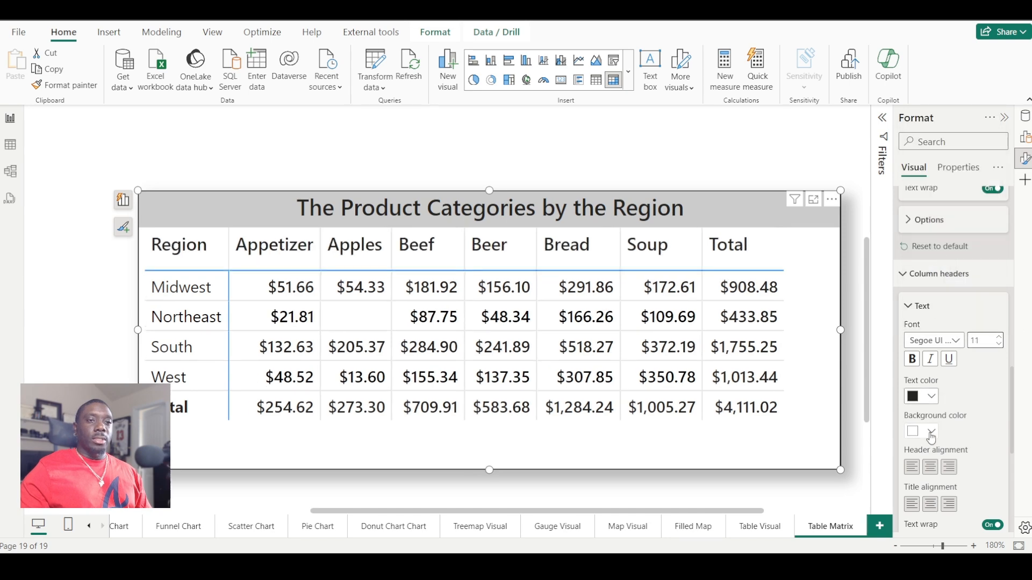
scroll(914, 290, "down", 3)
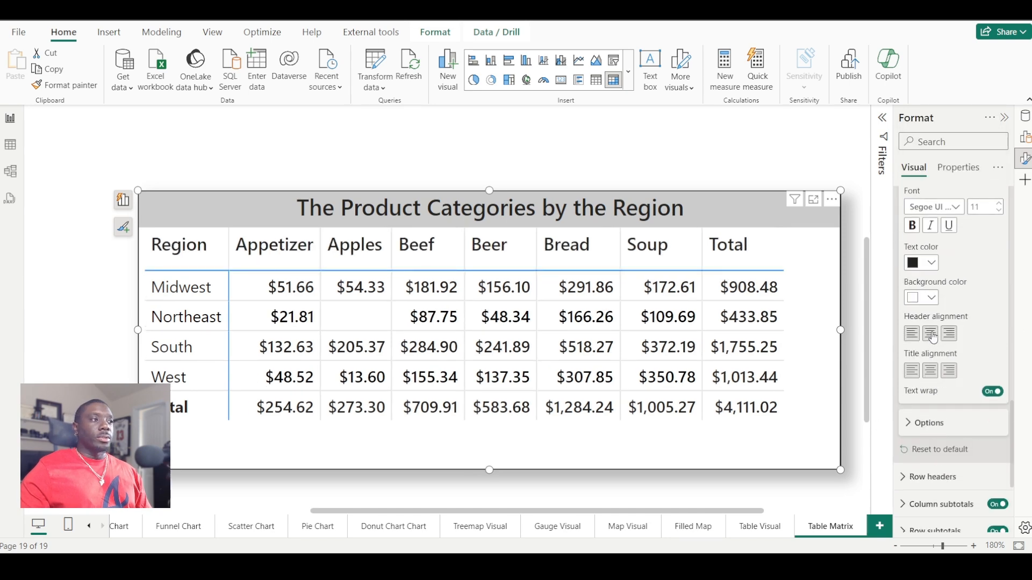
left_click(931, 334)
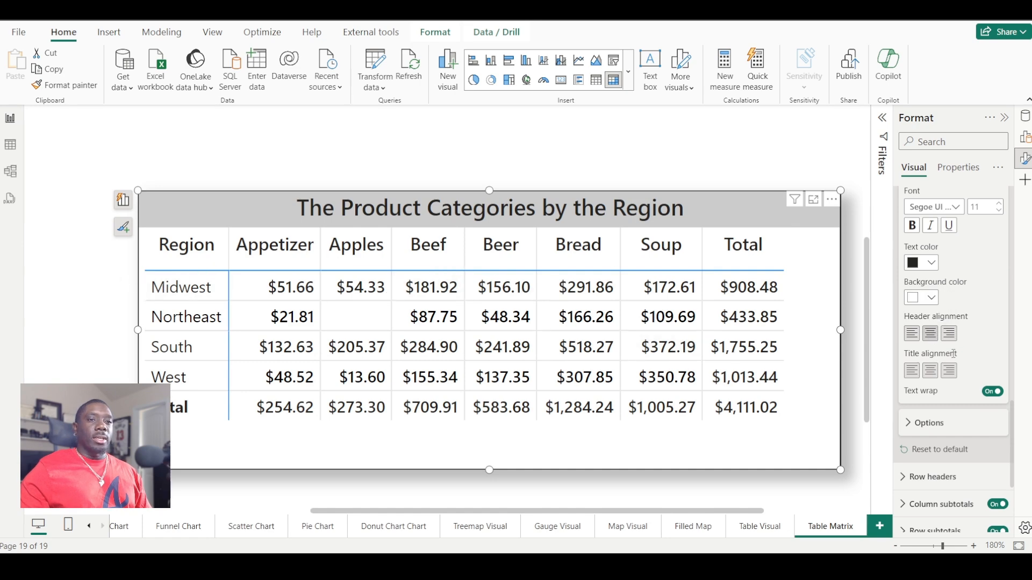
scroll(923, 462, "down", 3)
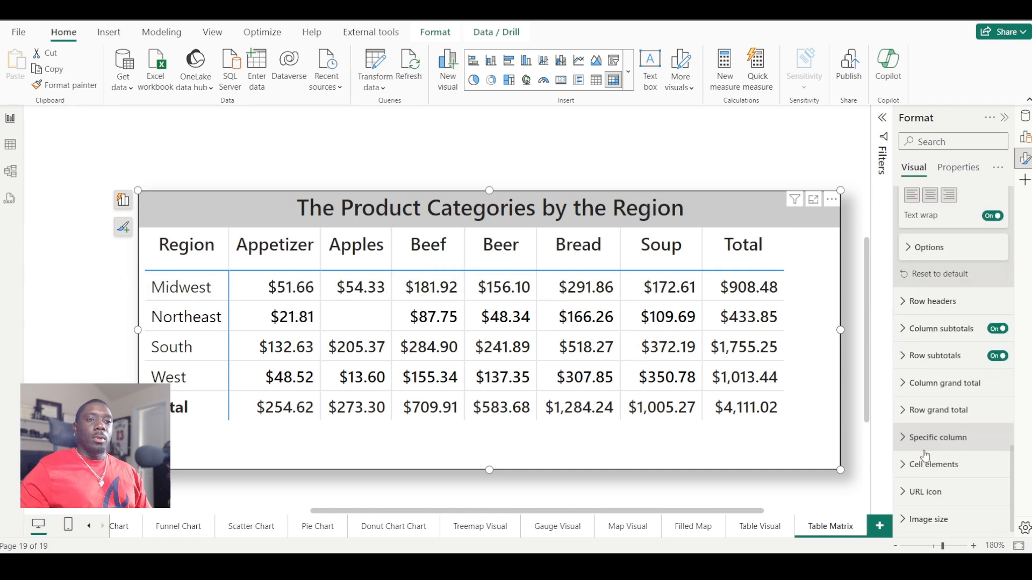
left_click(912, 301)
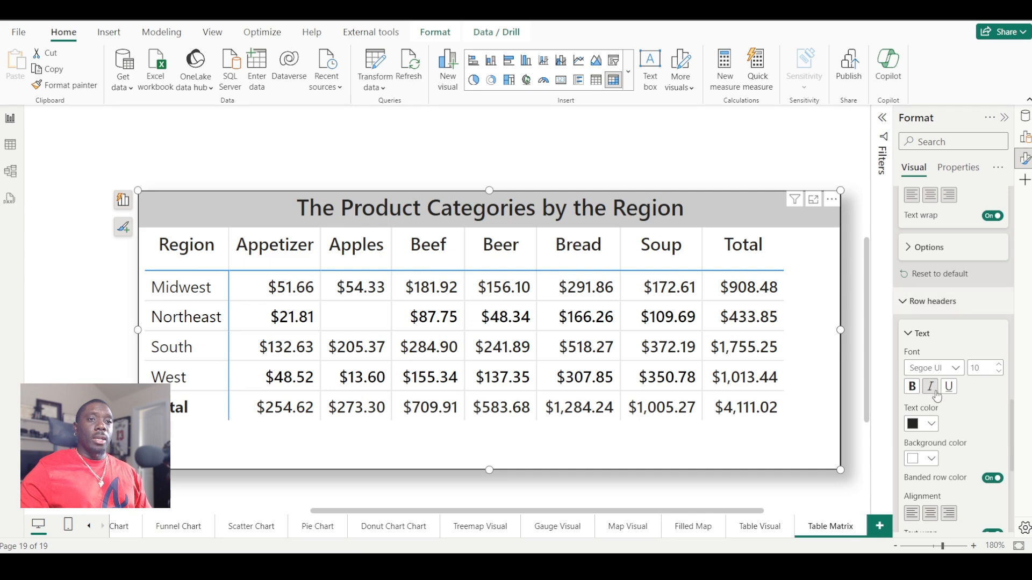
left_click(906, 304)
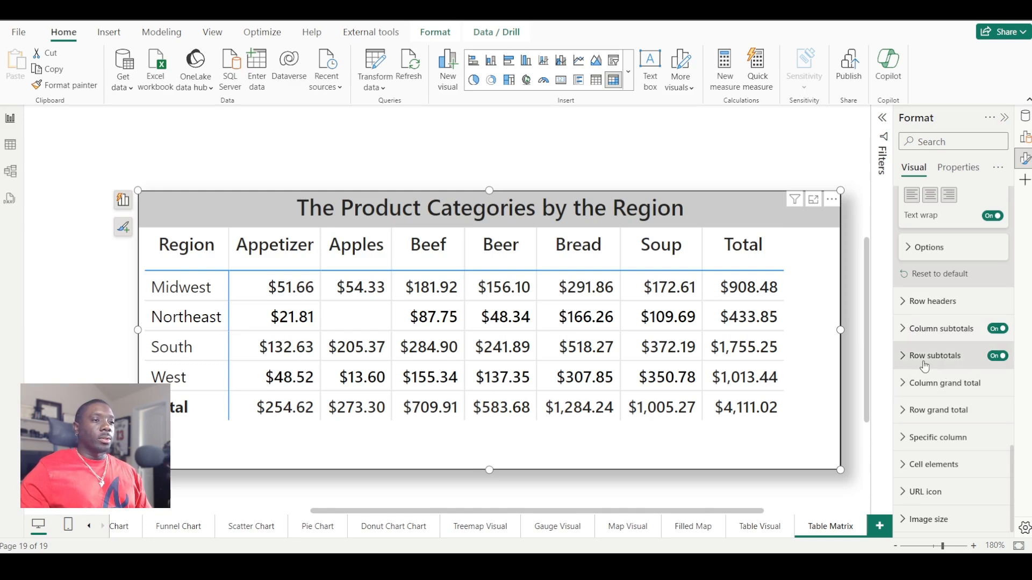
Try the matrix without column subtotals and row subtotals, and turn both back on
left_click(999, 329)
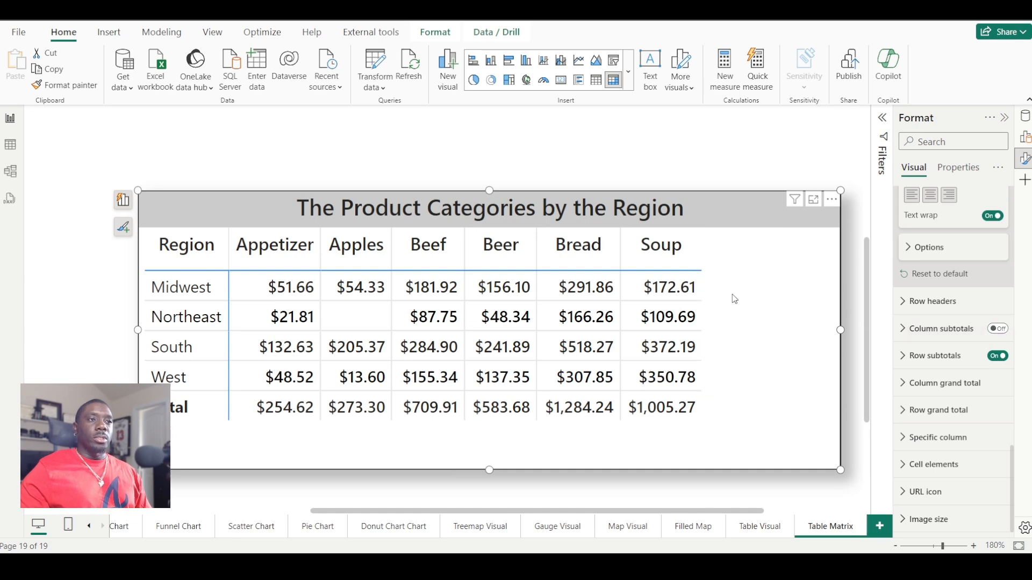
left_click(998, 356)
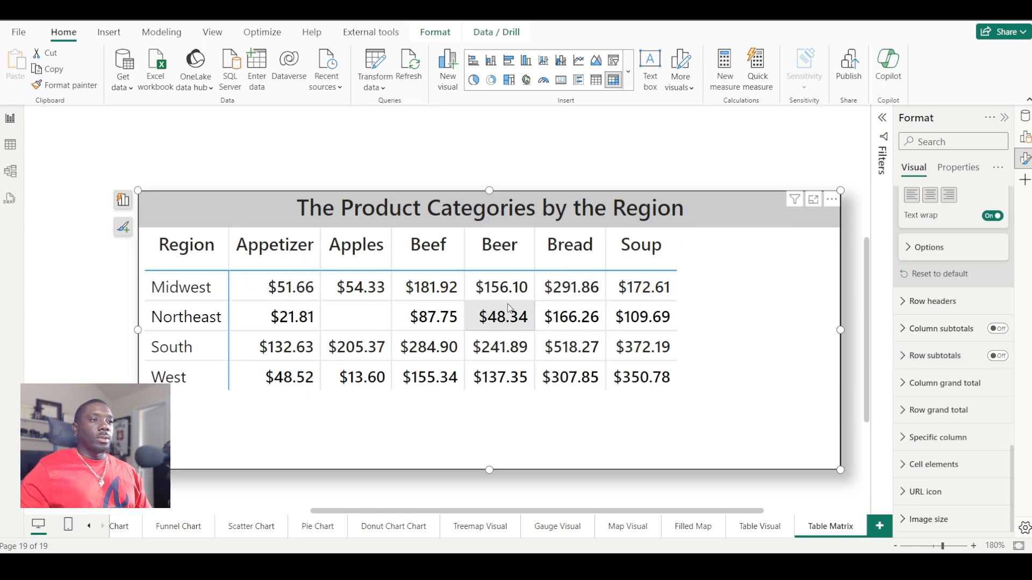
left_click(998, 357)
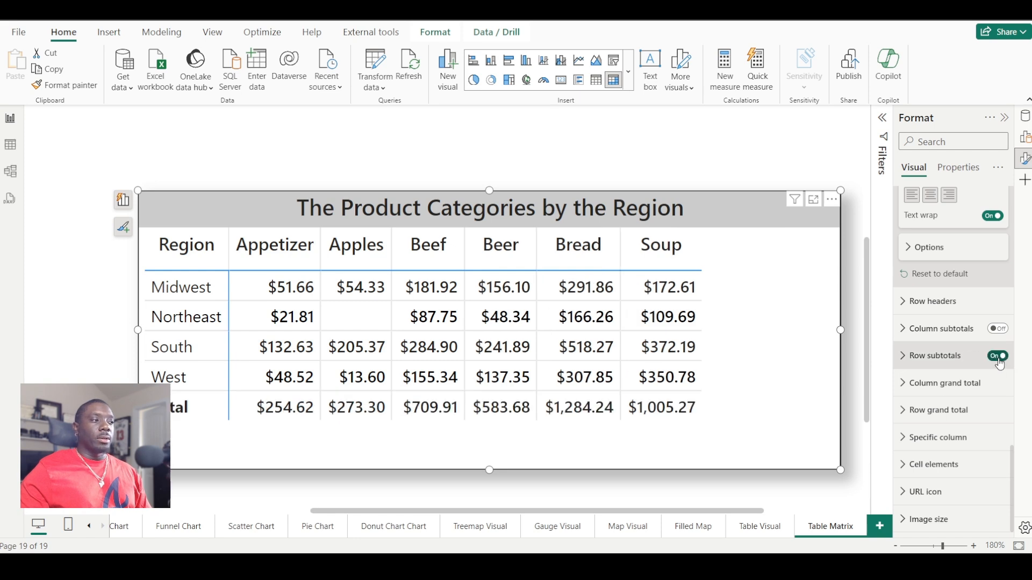
left_click(998, 330)
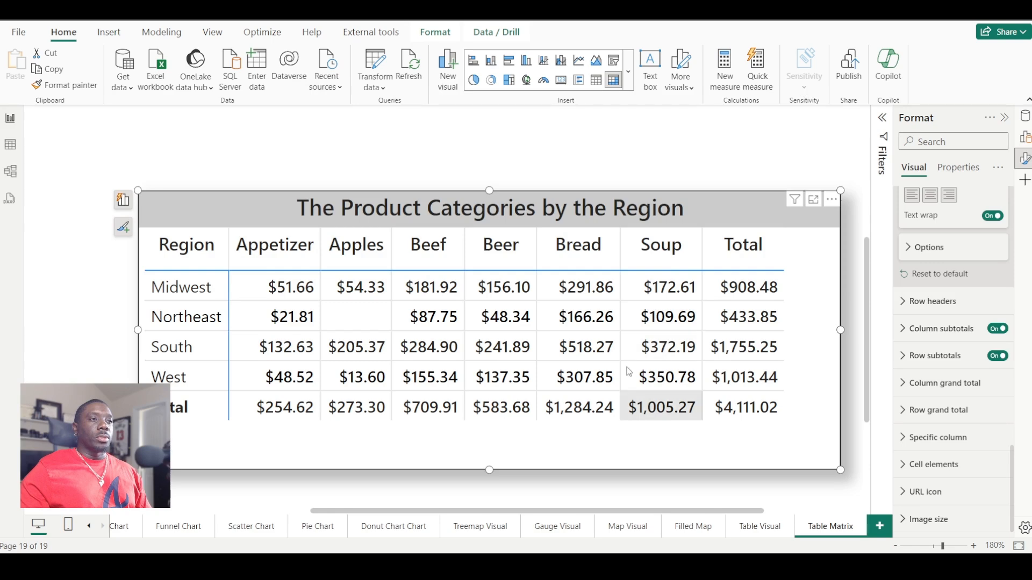
Try font size 9 for the column grand total values and return it to 10
left_click(914, 396)
scroll(946, 371, "down", 3)
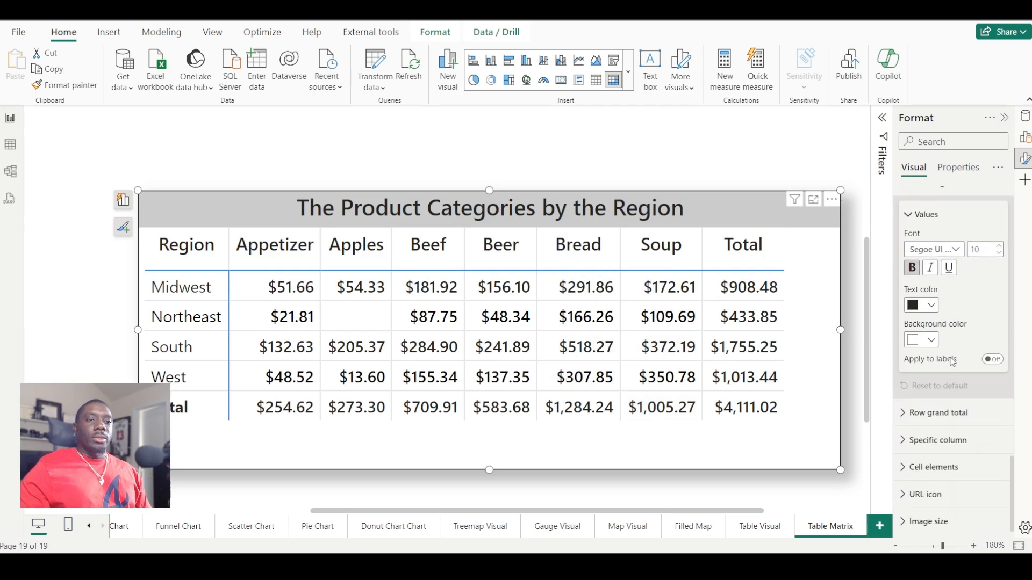
scroll(966, 382, "up", 3)
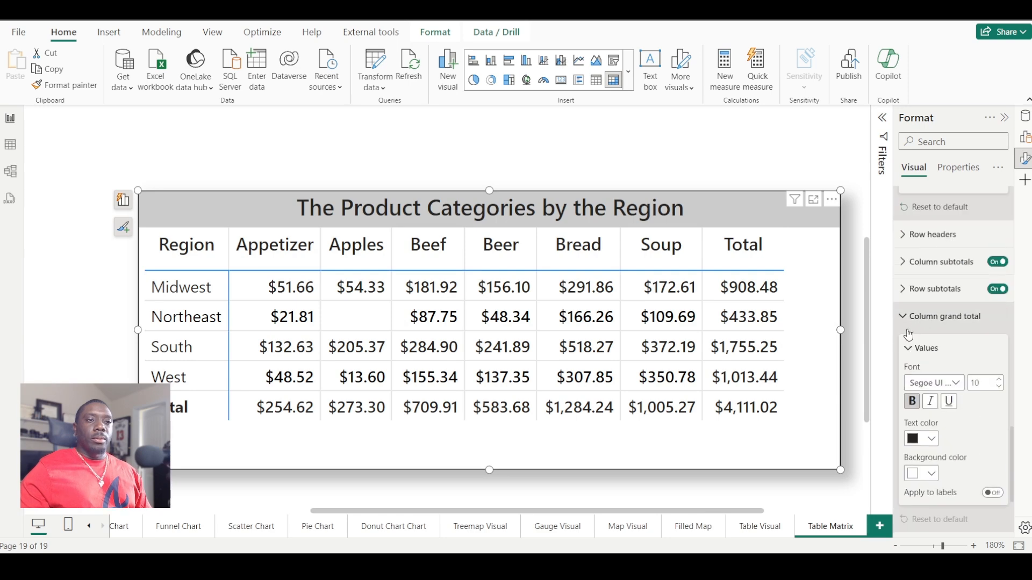
left_click(951, 383)
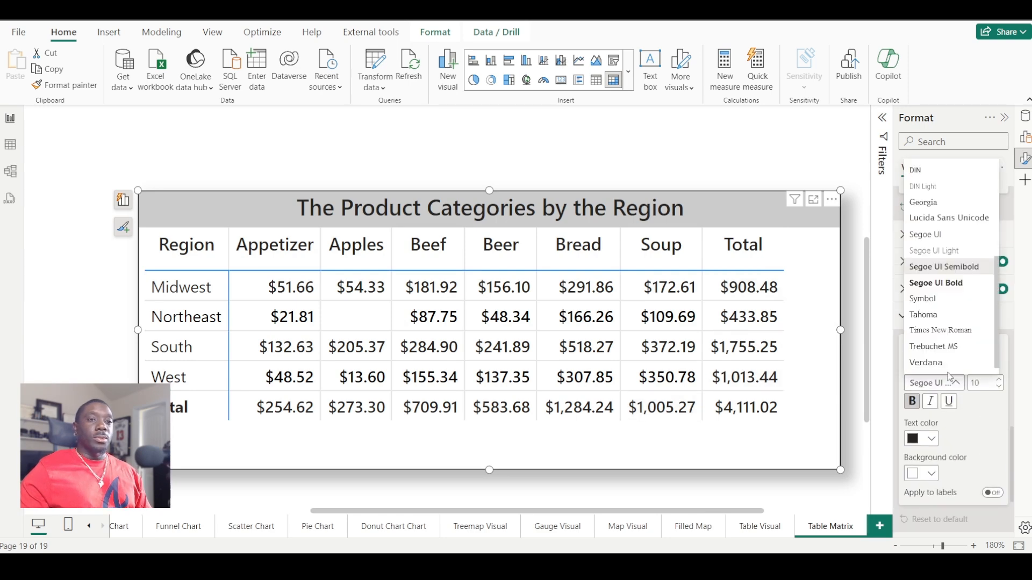
left_click(982, 412)
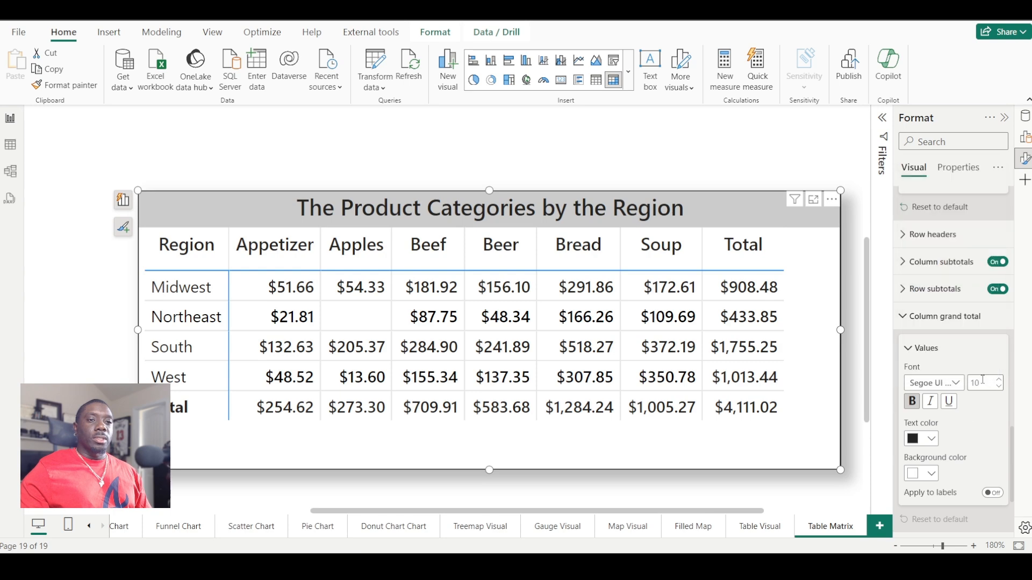
left_click(999, 388)
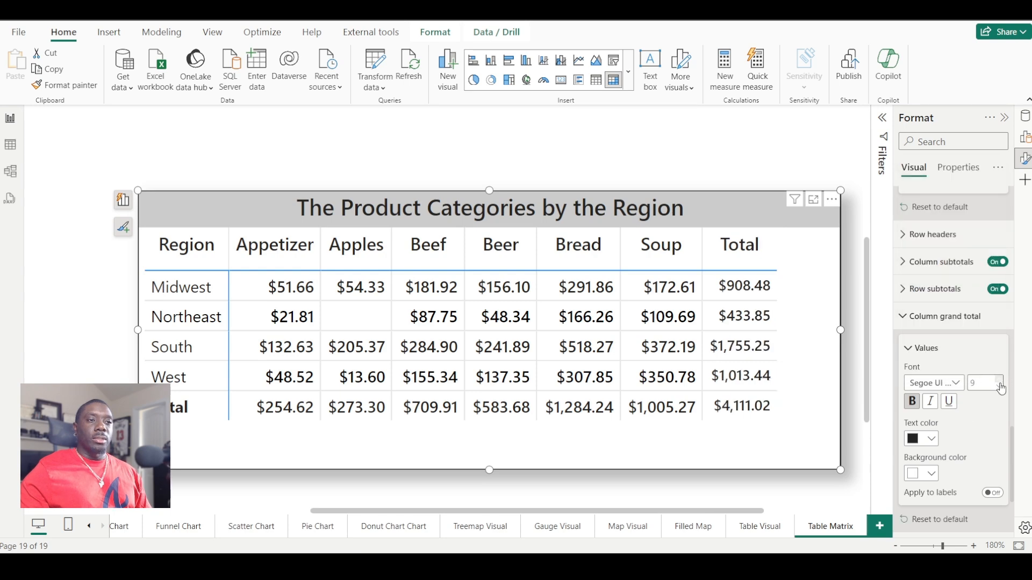
left_click(999, 383)
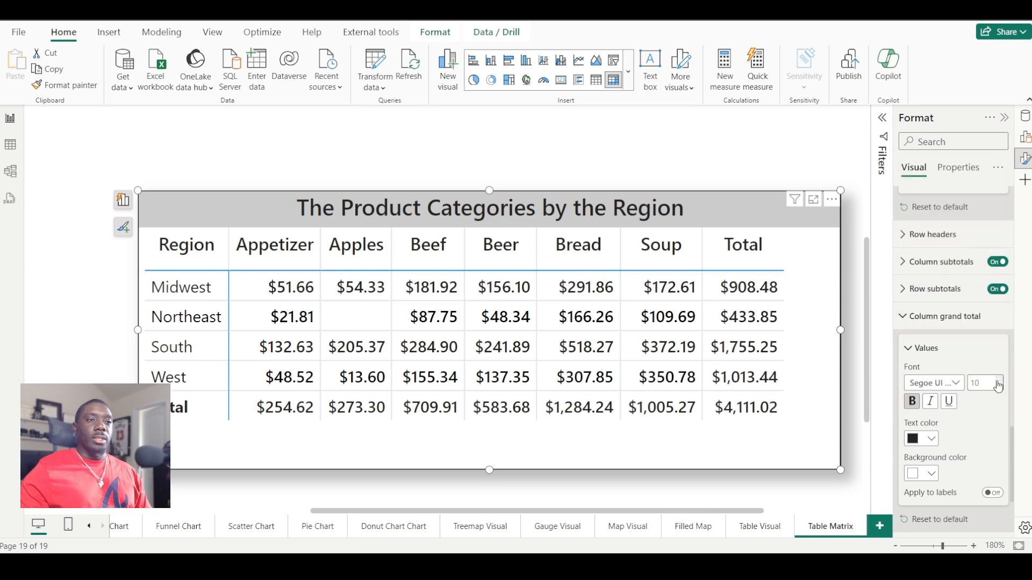
left_click(919, 318)
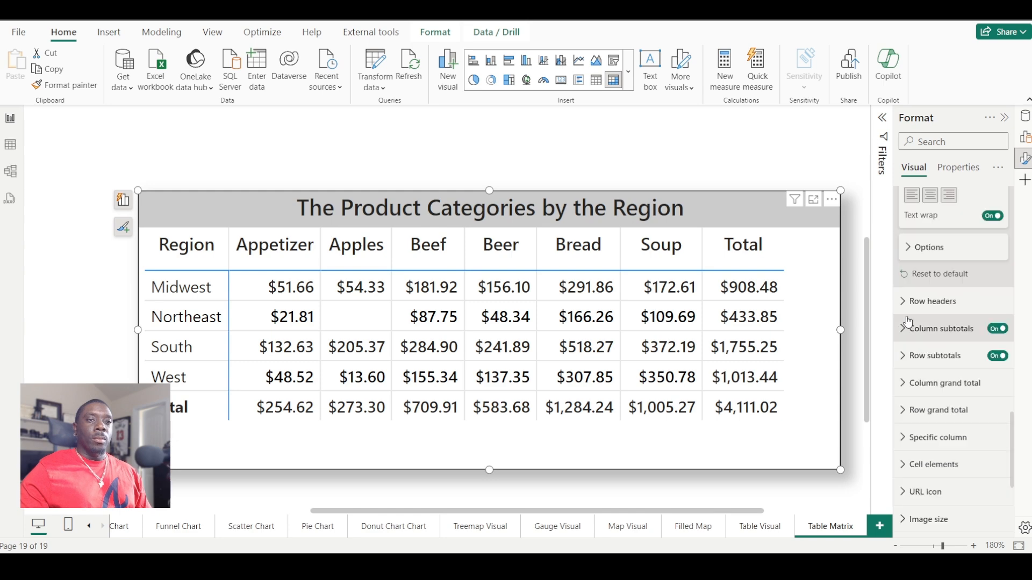
Center-align the Sum of Sales values of the matrix through the specific column formatting
left_click(906, 438)
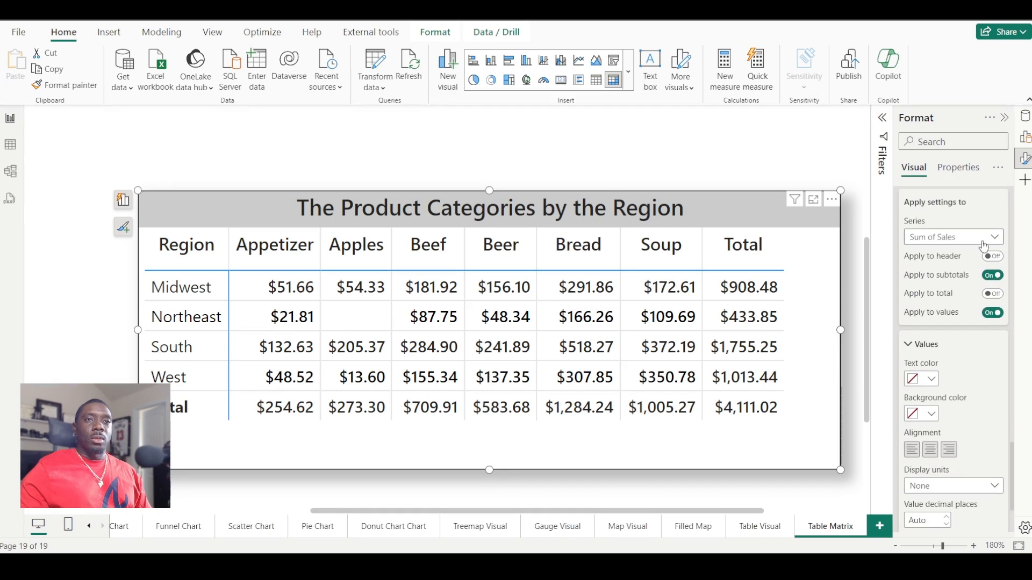
left_click(983, 240)
left_click(970, 239)
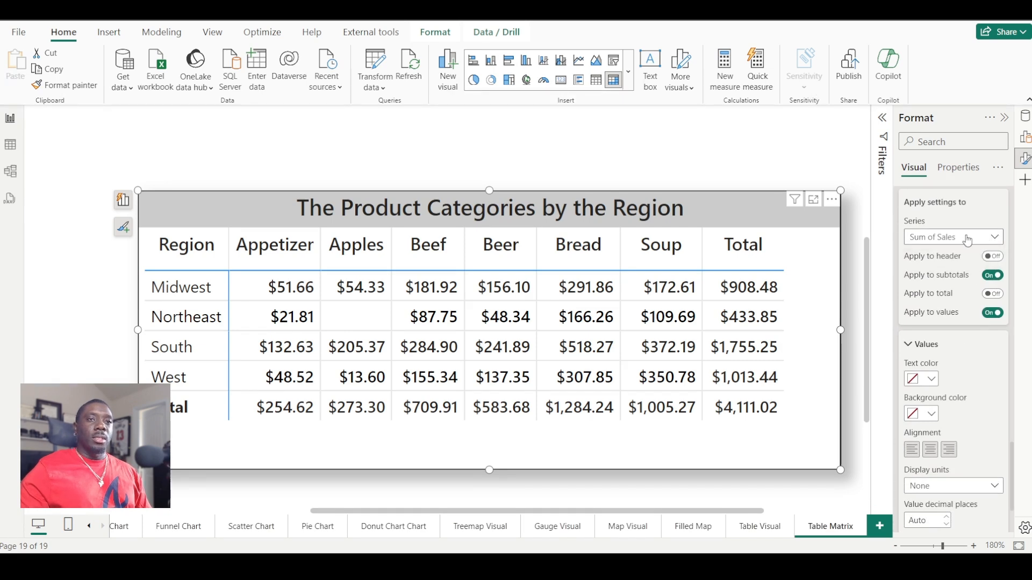
scroll(949, 345, "up", 2)
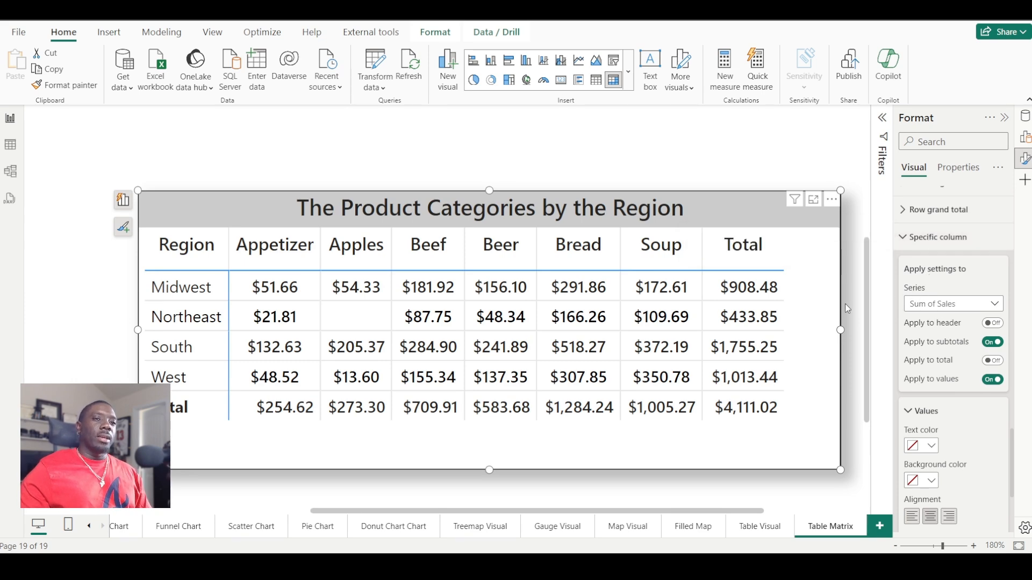
scroll(978, 410, "down", 4)
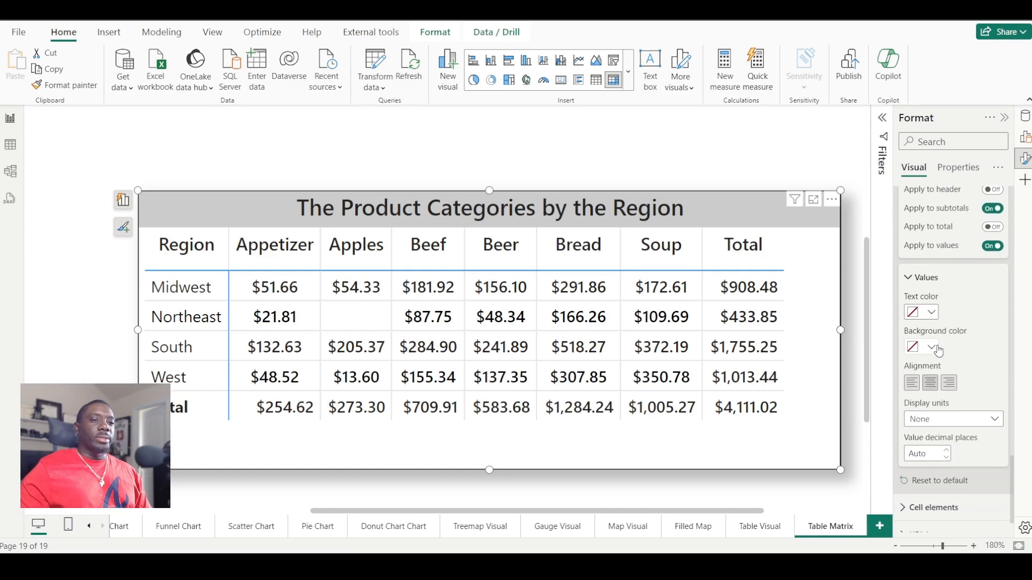
scroll(978, 398, "down", 1)
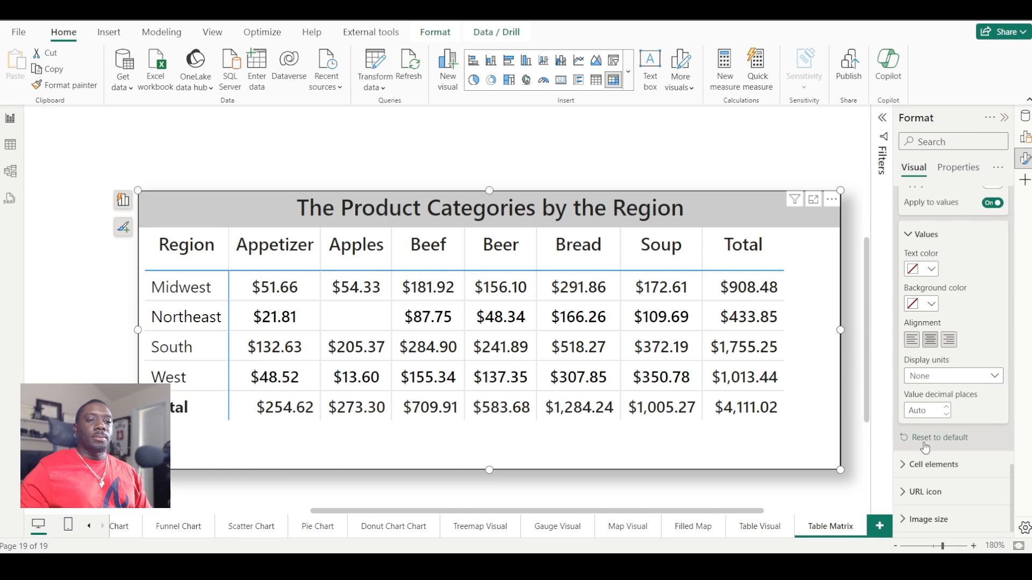
scroll(979, 385, "up", 4)
left_click(902, 268)
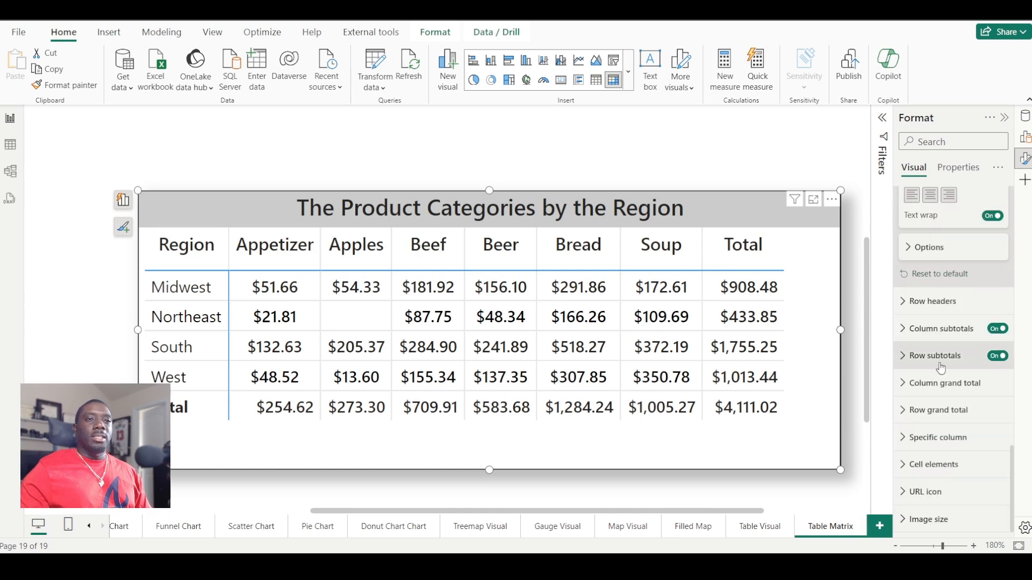
Turn on conditional font color for the Sum of Sales series in the matrix's cell elements
left_click(929, 464)
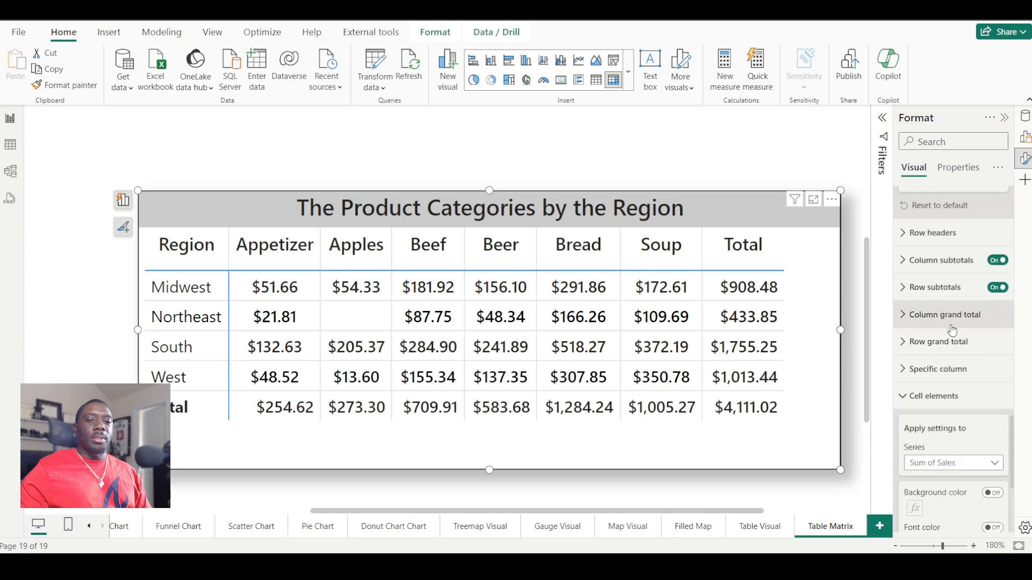
left_click(972, 263)
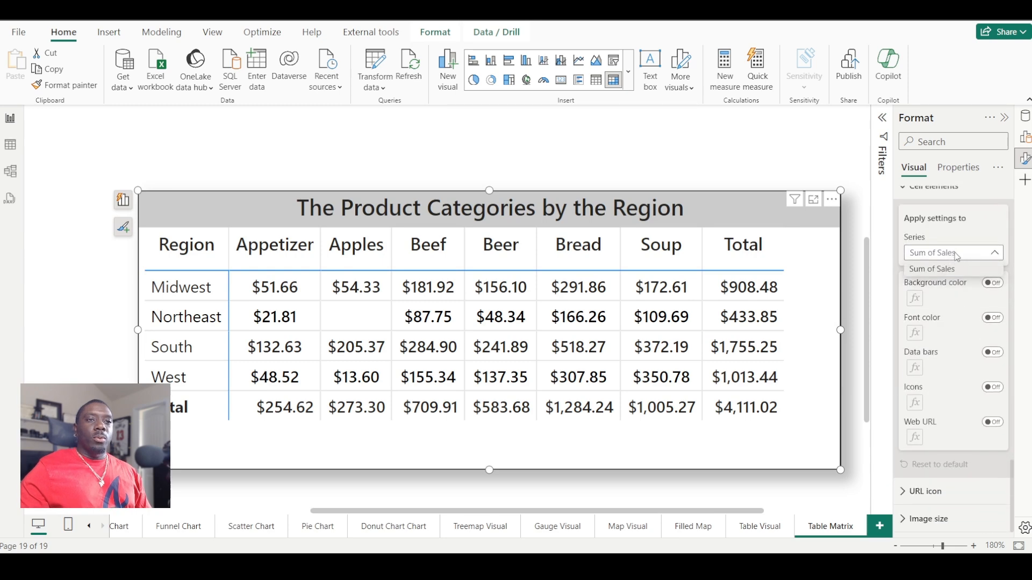
left_click(969, 252)
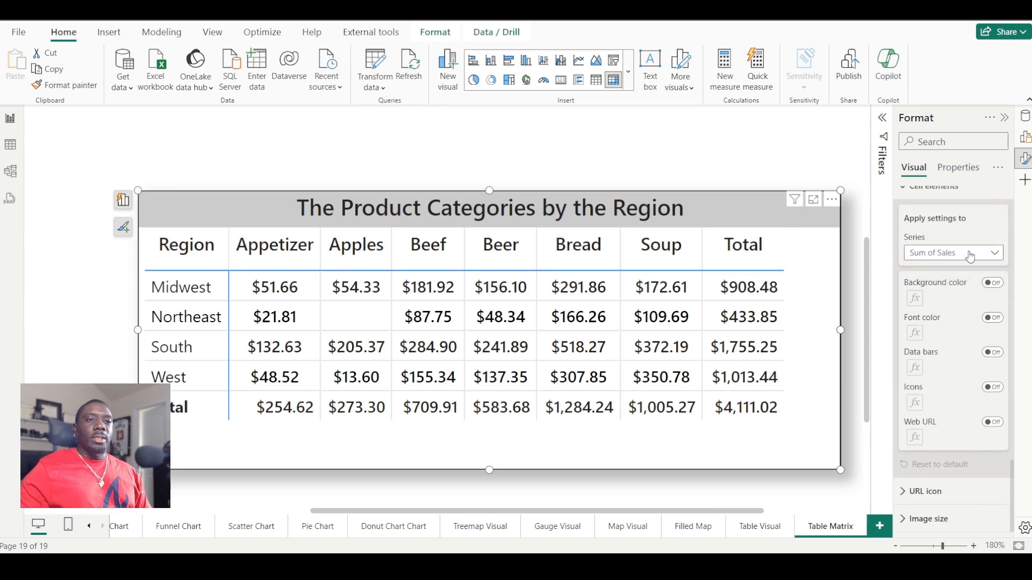
left_click(990, 318)
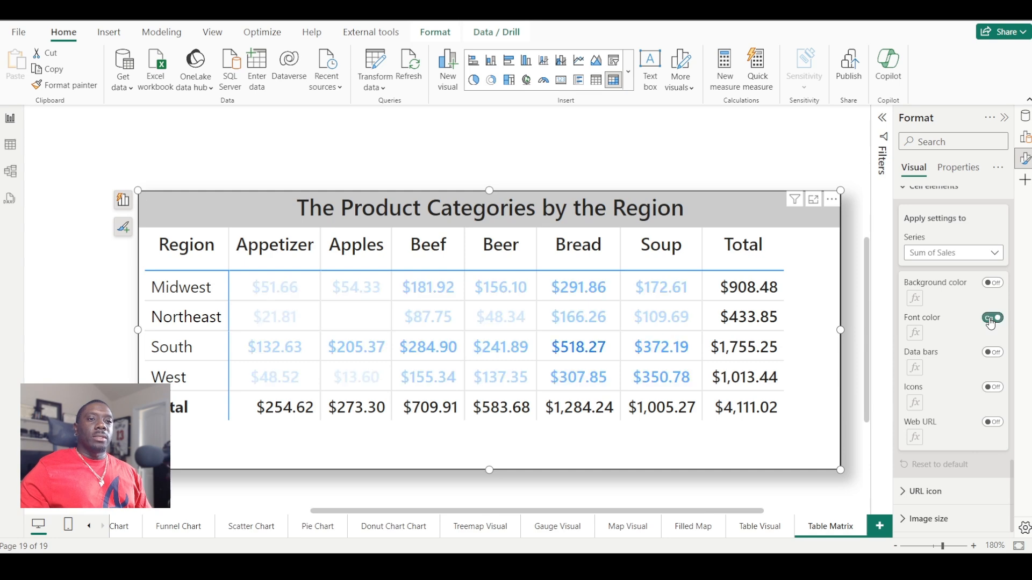
Set the lowest-value color of the font color gradient to red #FF0000
left_click(916, 334)
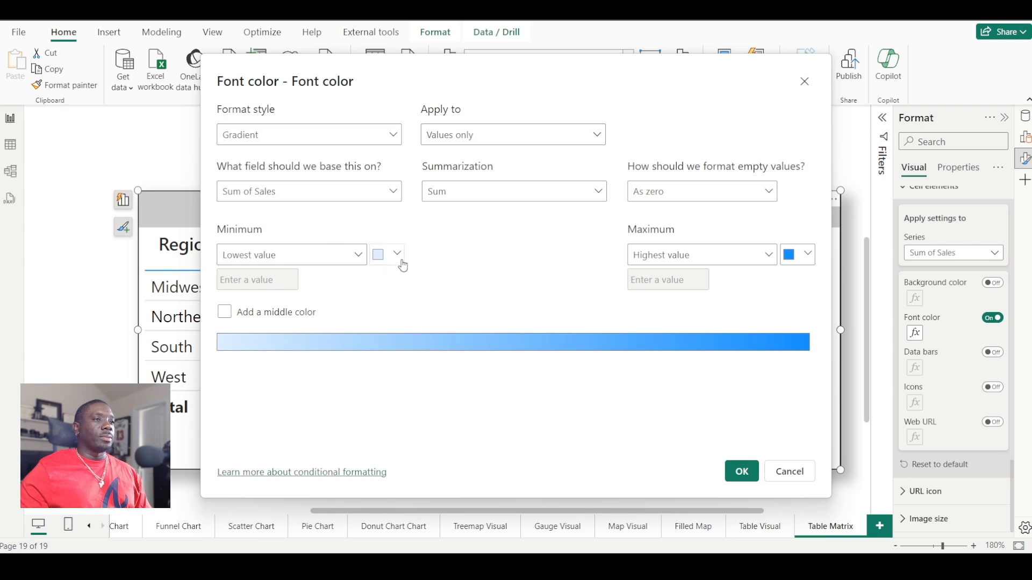
left_click(397, 264)
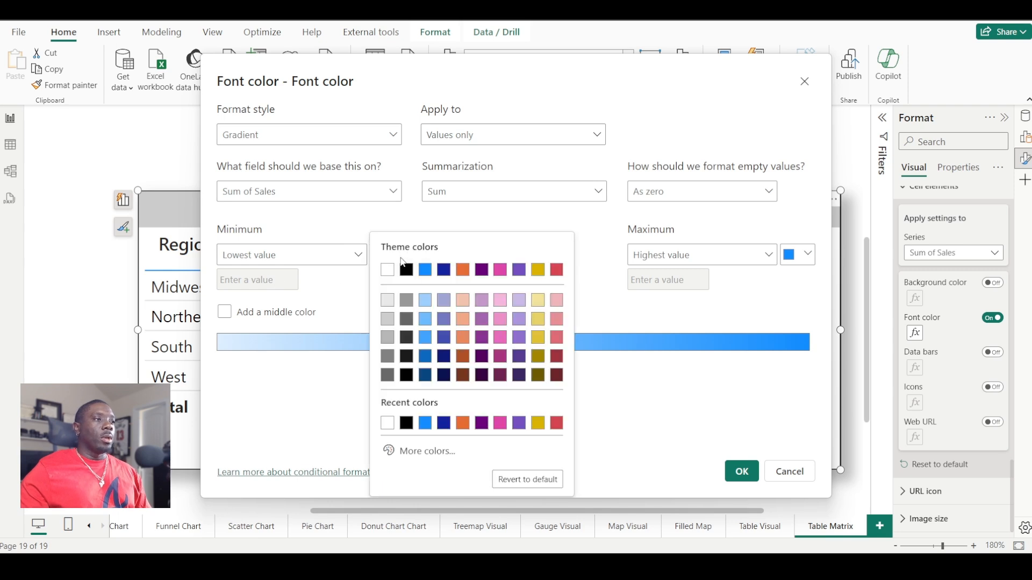
left_click(408, 451)
left_click_drag(533, 259, 562, 246)
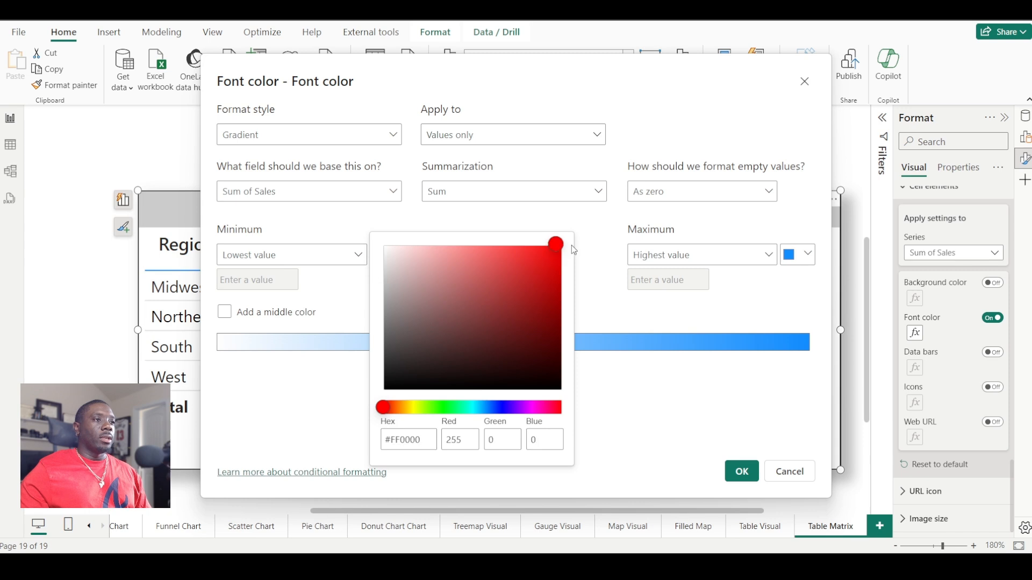
left_click(602, 267)
Set the highest-value color of the font color gradient to bright green, apply the rule and deselect the matrix
left_click(805, 267)
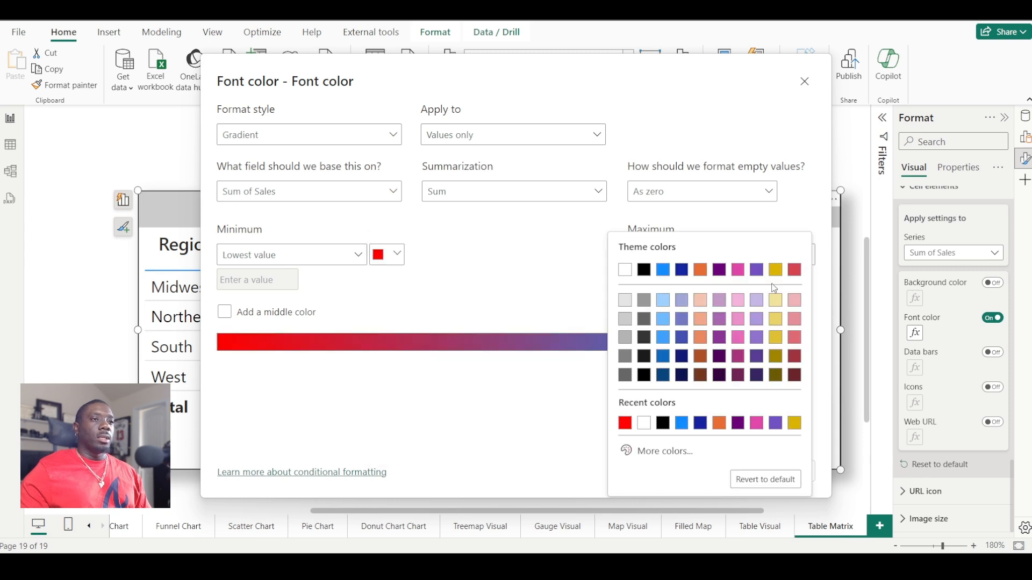
left_click(661, 451)
left_click(686, 407)
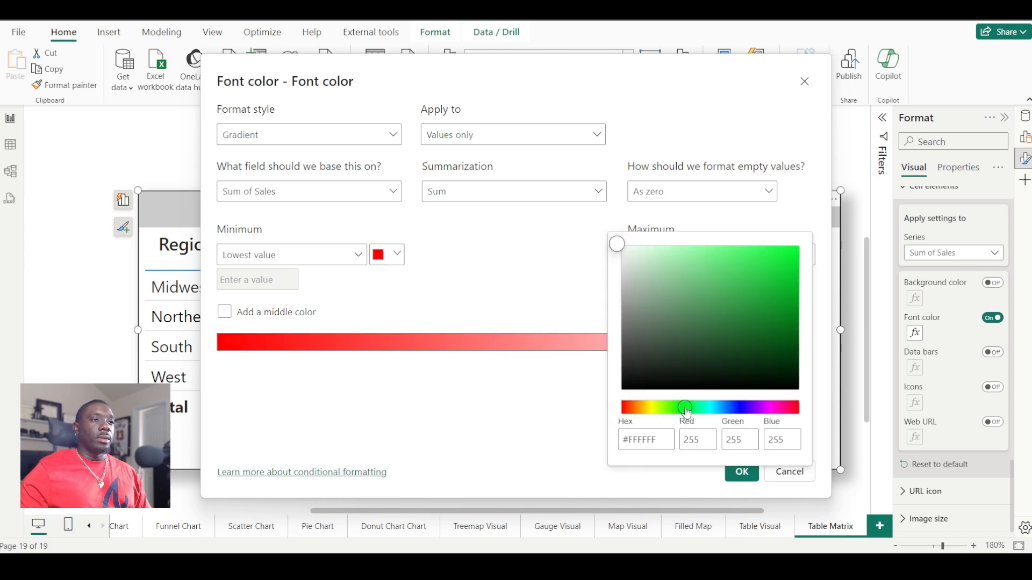
left_click(793, 247)
left_click(562, 433)
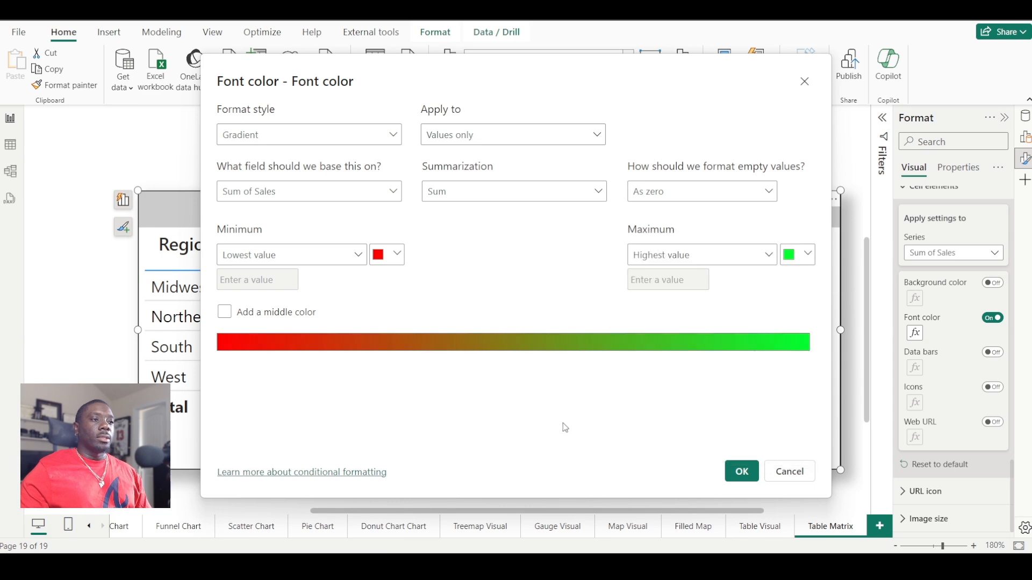
left_click(740, 472)
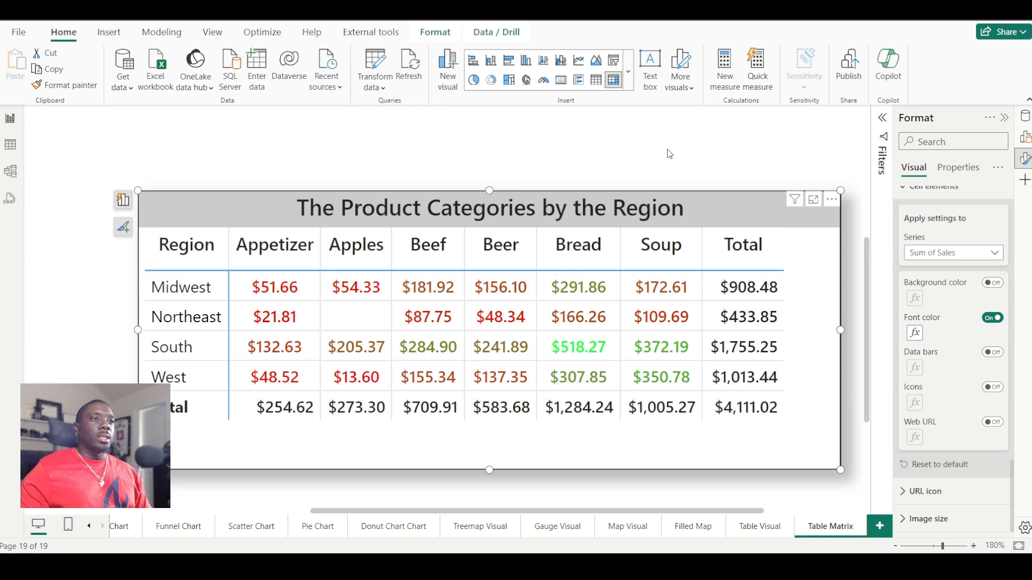
left_click(659, 167)
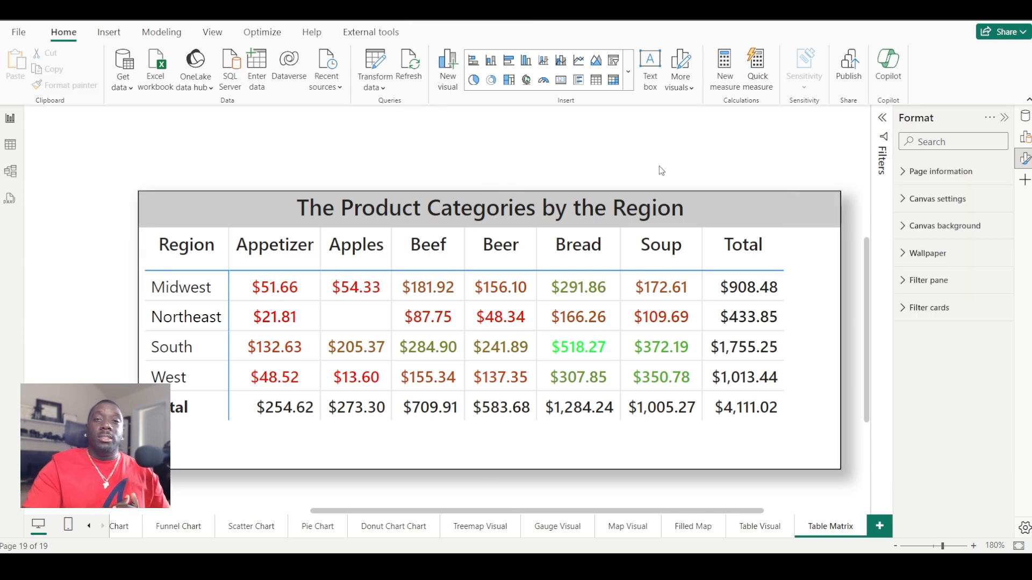